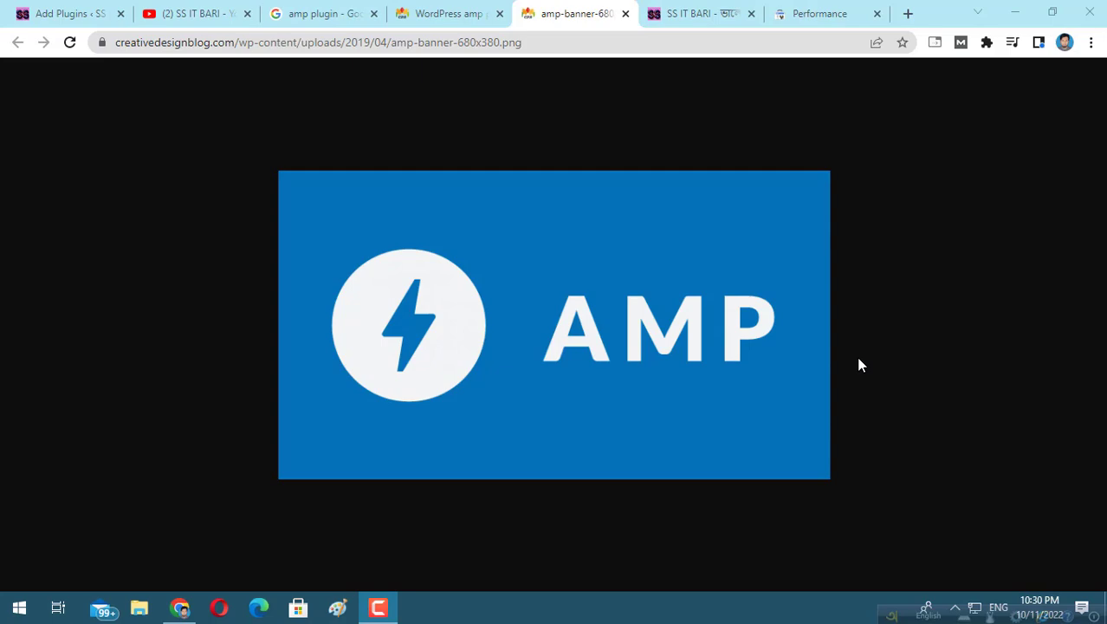
Step: Look through the SS IT BARI YouTube channel's uploads and the recent posts on the ssitbari.com homepage
left_click(218, 15)
scroll(744, 477, "down", 5)
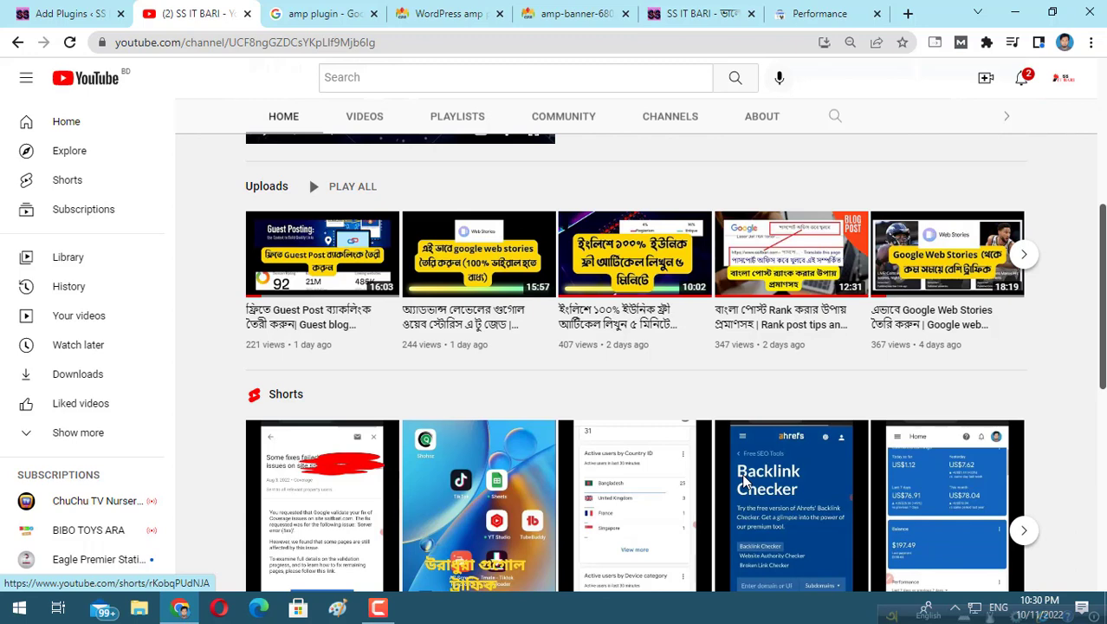
left_click(598, 13)
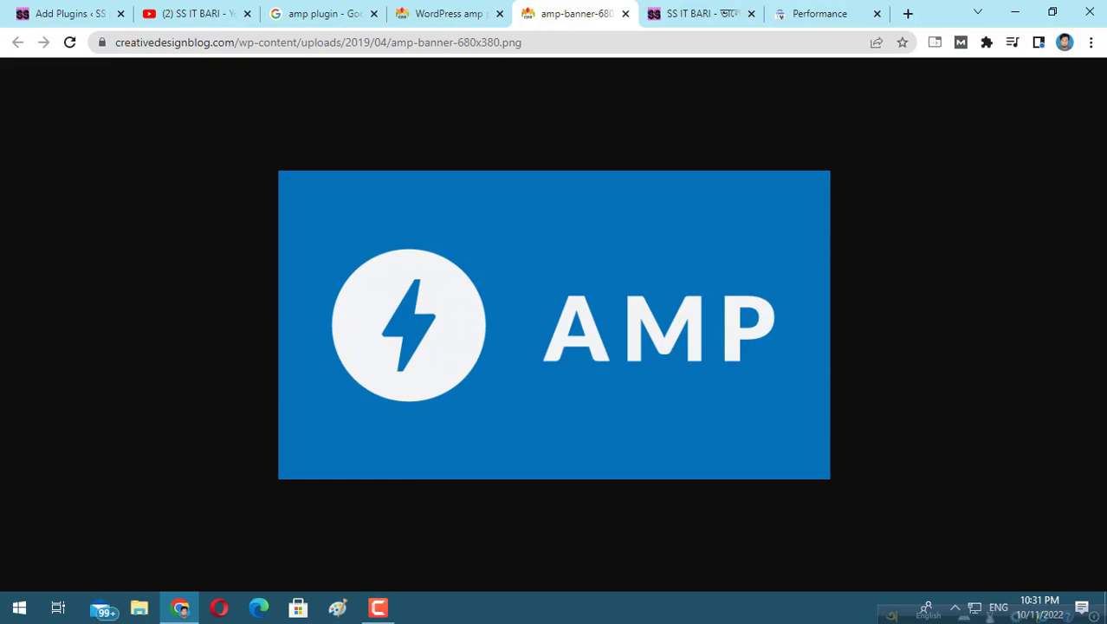
left_click(687, 13)
scroll(579, 379, "down", 5)
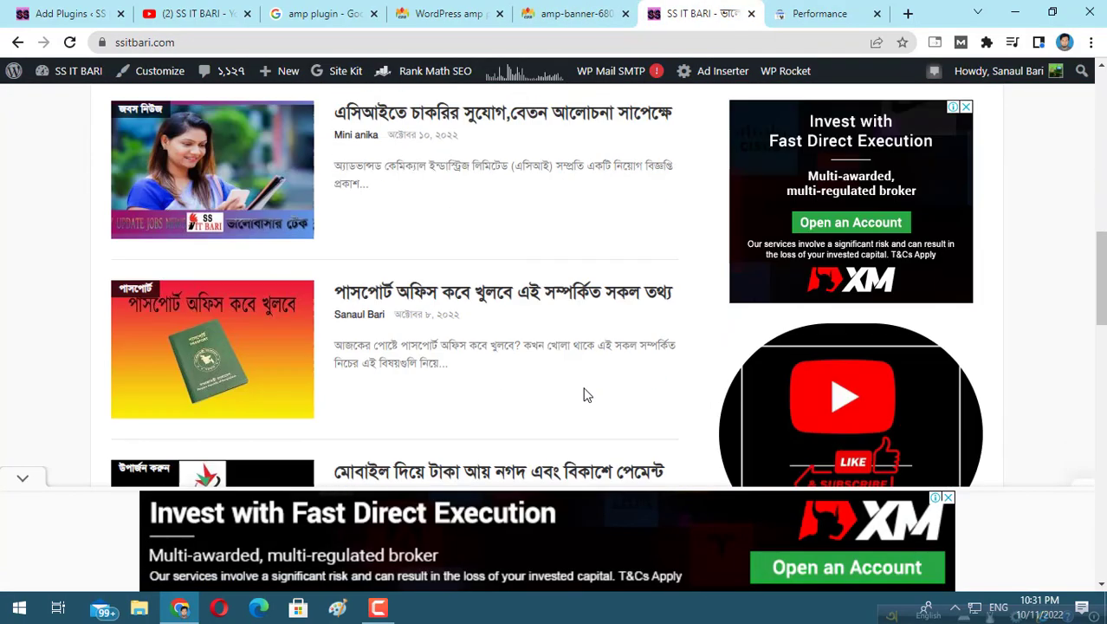
scroll(584, 395, "up", 4)
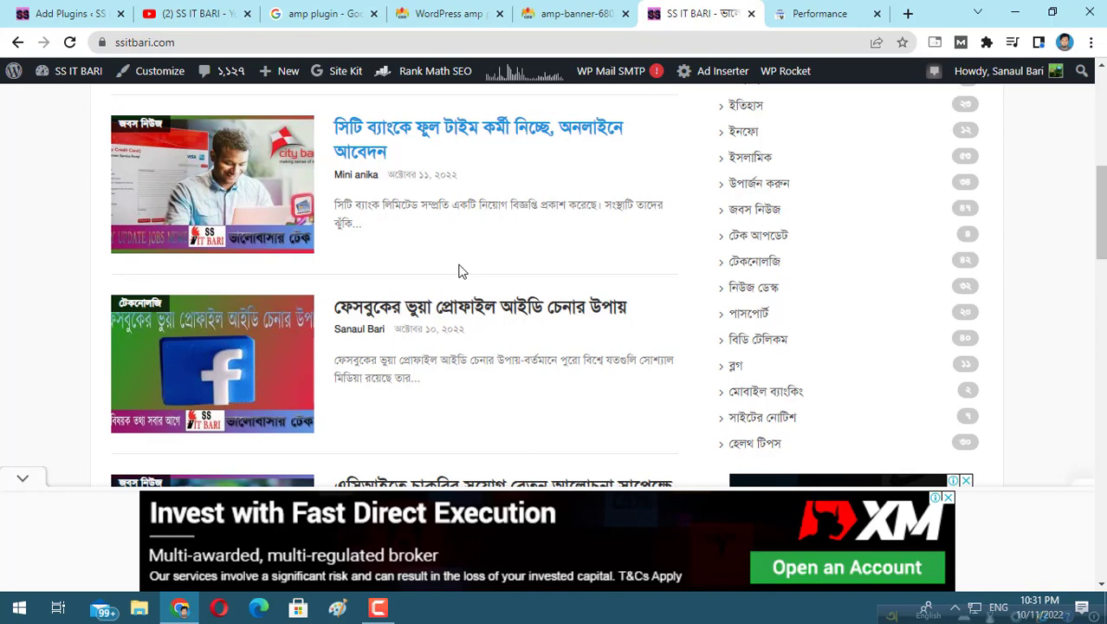
scroll(461, 271, "down", 6)
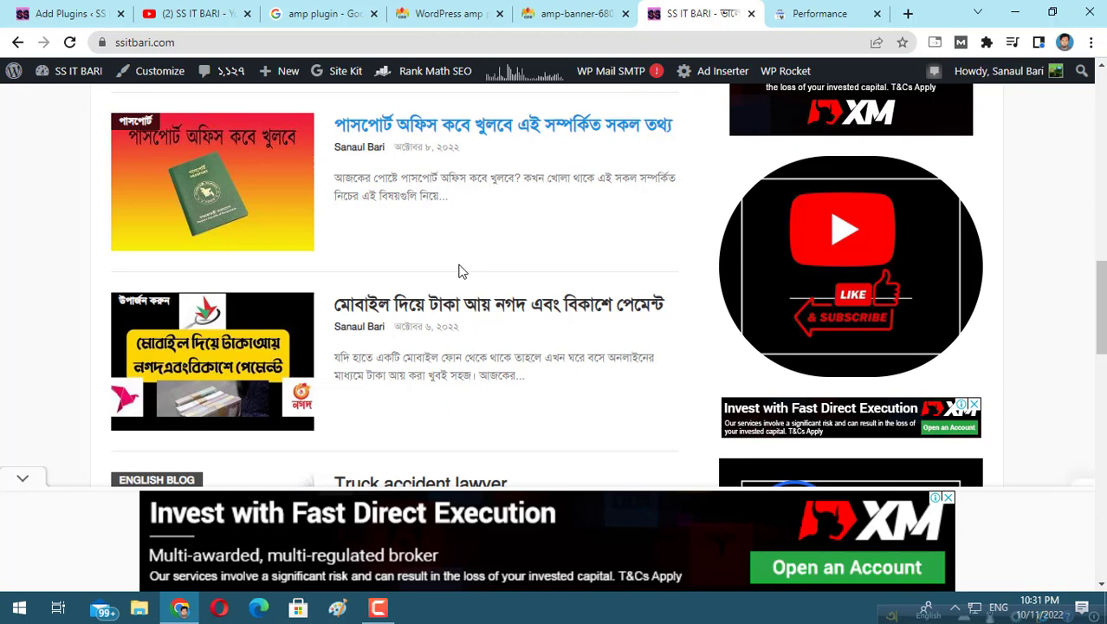
Step: Check the Search Console performance report for ssitbari.com filtered to AMP articles
left_click(788, 20)
scroll(389, 398, "up", 1)
scroll(389, 398, "up", 2)
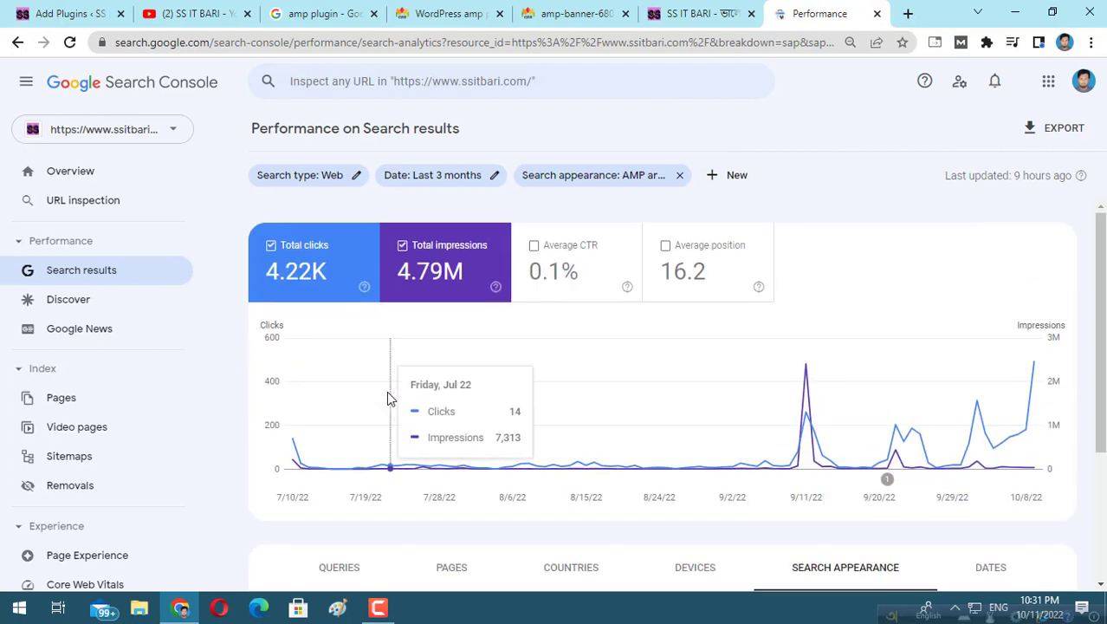
scroll(387, 398, "down", 2)
scroll(387, 397, "up", 2)
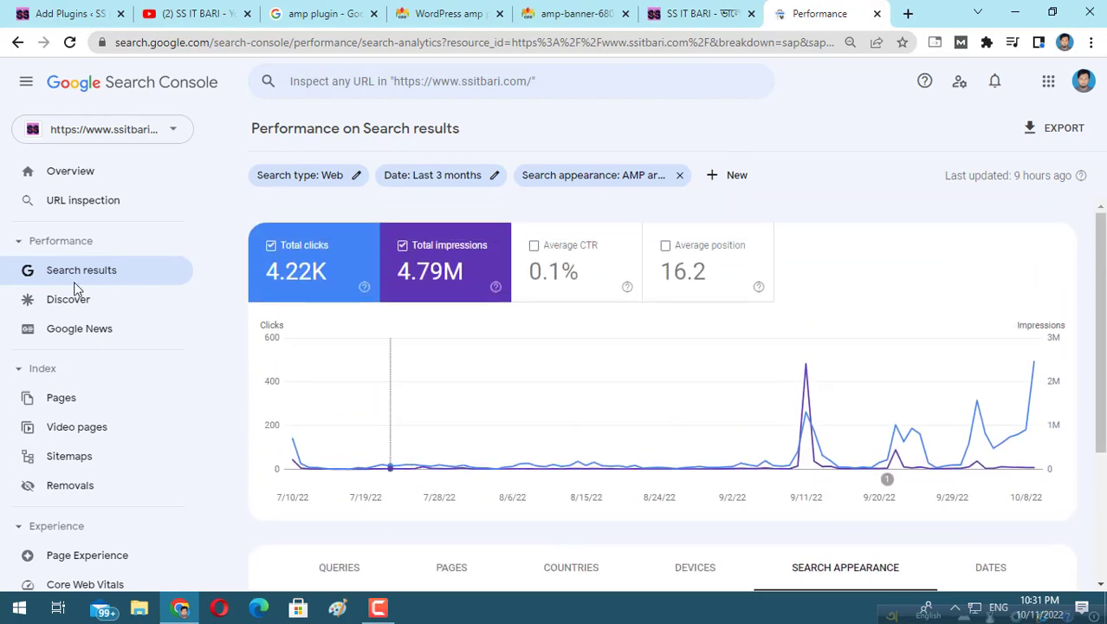
Step: Reset the search results report, break it down by search appearance, and filter it to AMP article
left_click(100, 281)
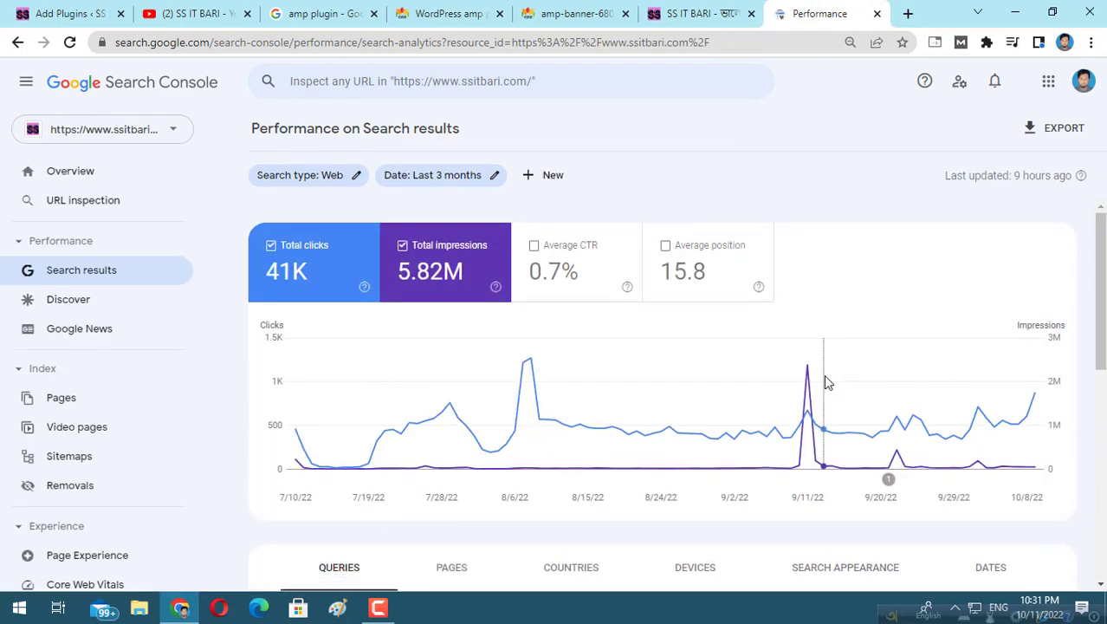
scroll(832, 373, "down", 3)
left_click(850, 302)
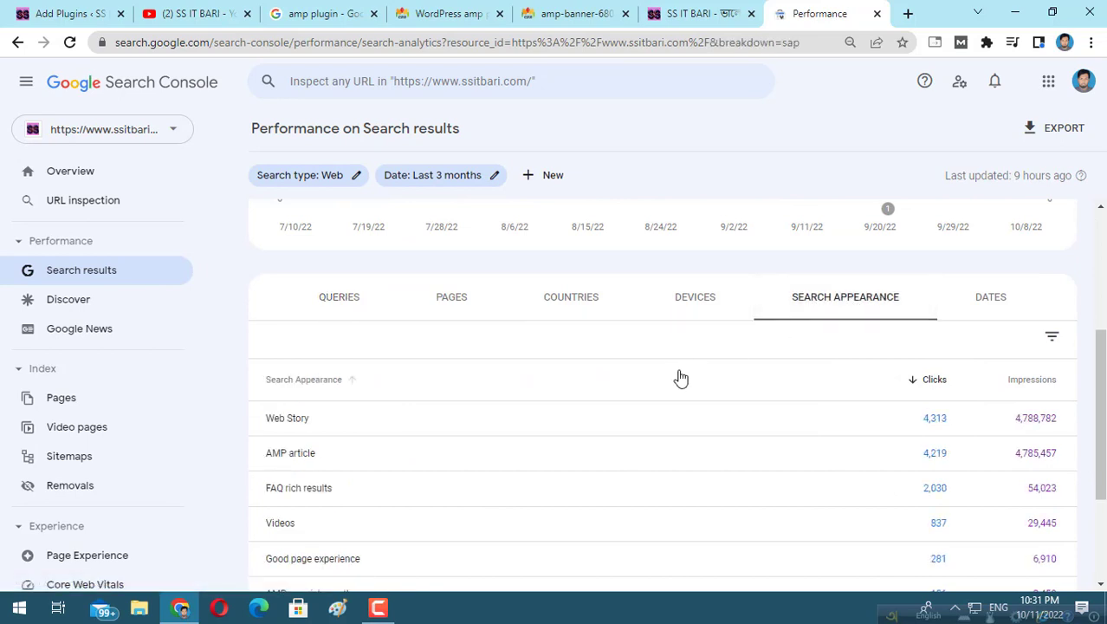
scroll(680, 379, "down", 2)
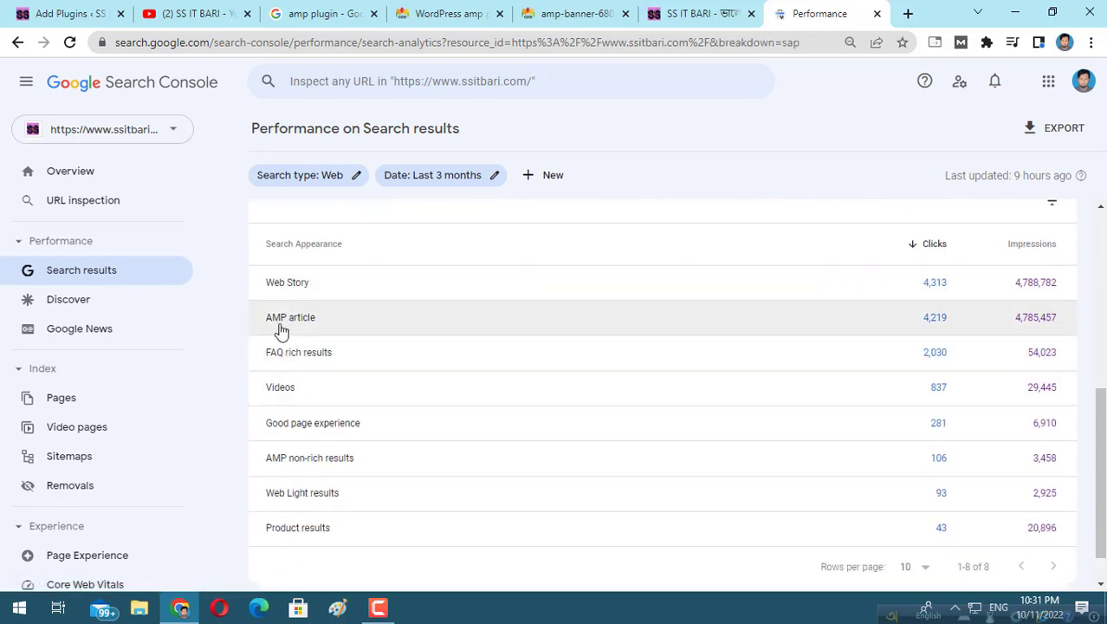
left_click(950, 334)
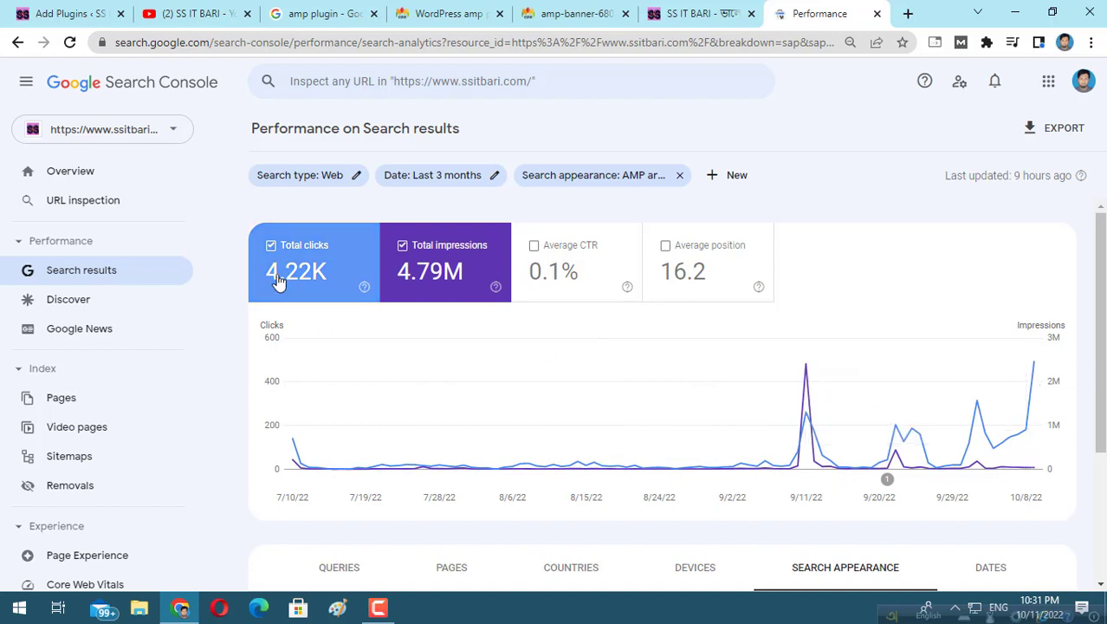
Step: Examine the AMP article clicks and impressions in the chart and the search appearance table
scroll(907, 405, "down", 2)
scroll(906, 405, "down", 2)
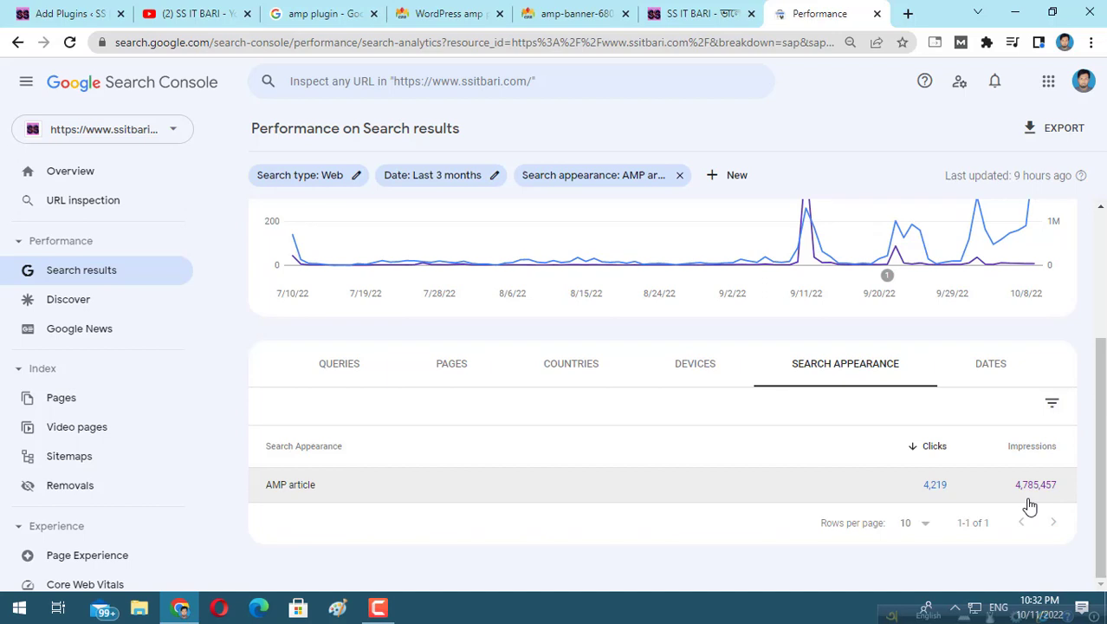
scroll(1030, 506, "up", 2)
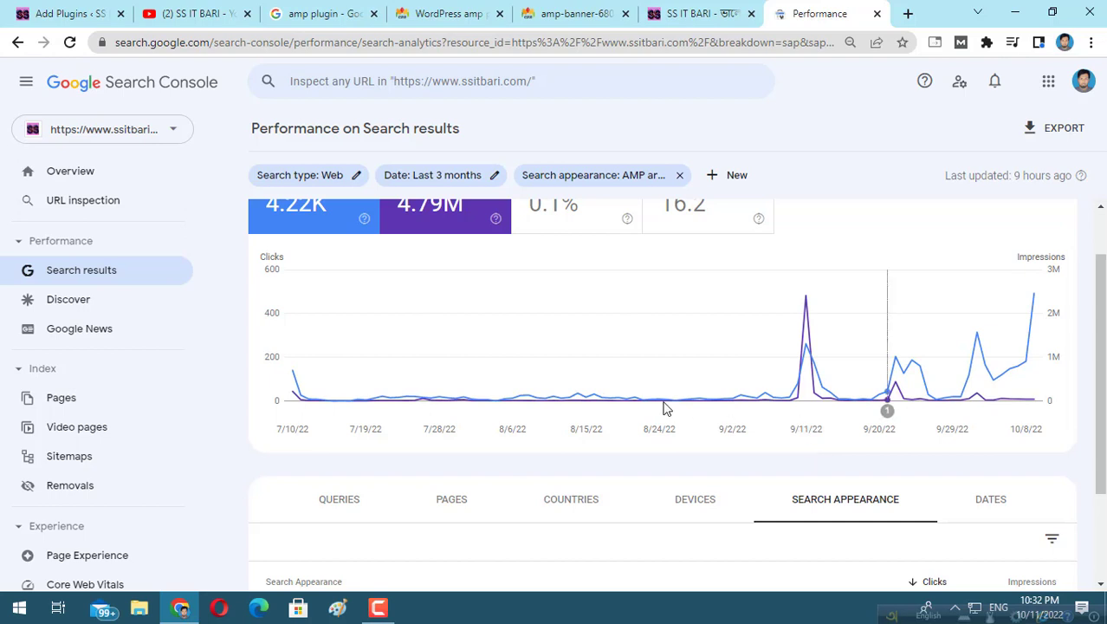
scroll(662, 407, "up", 1)
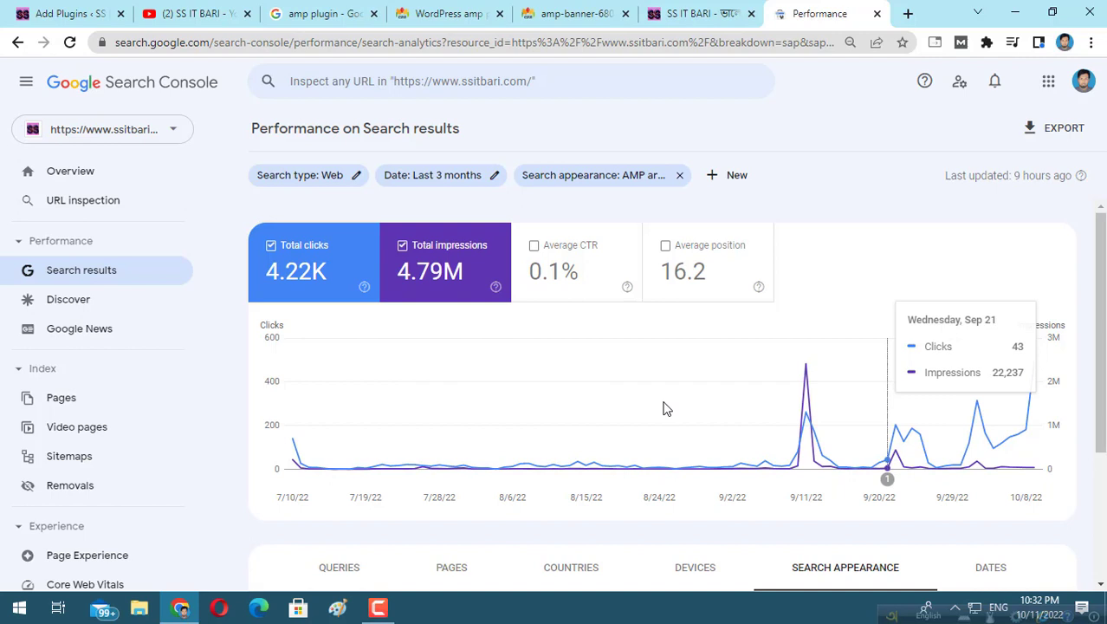
scroll(638, 403, "down", 2)
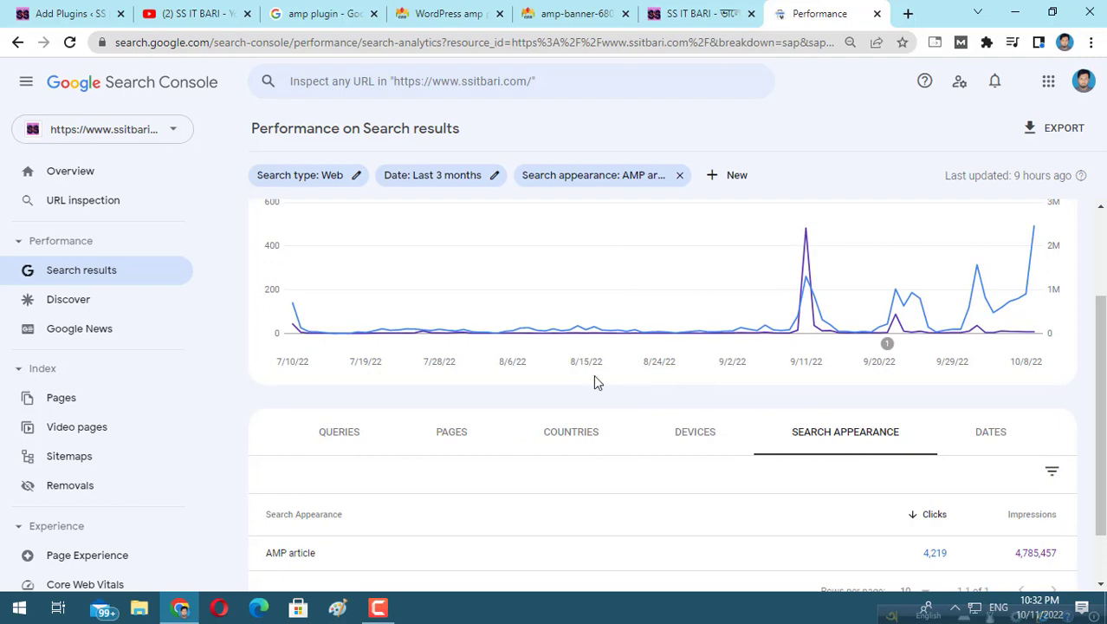
Step: Install and activate the AMP plugin by AMP Project Contributors from the WordPress plugin search results for "amp"
left_click(73, 13)
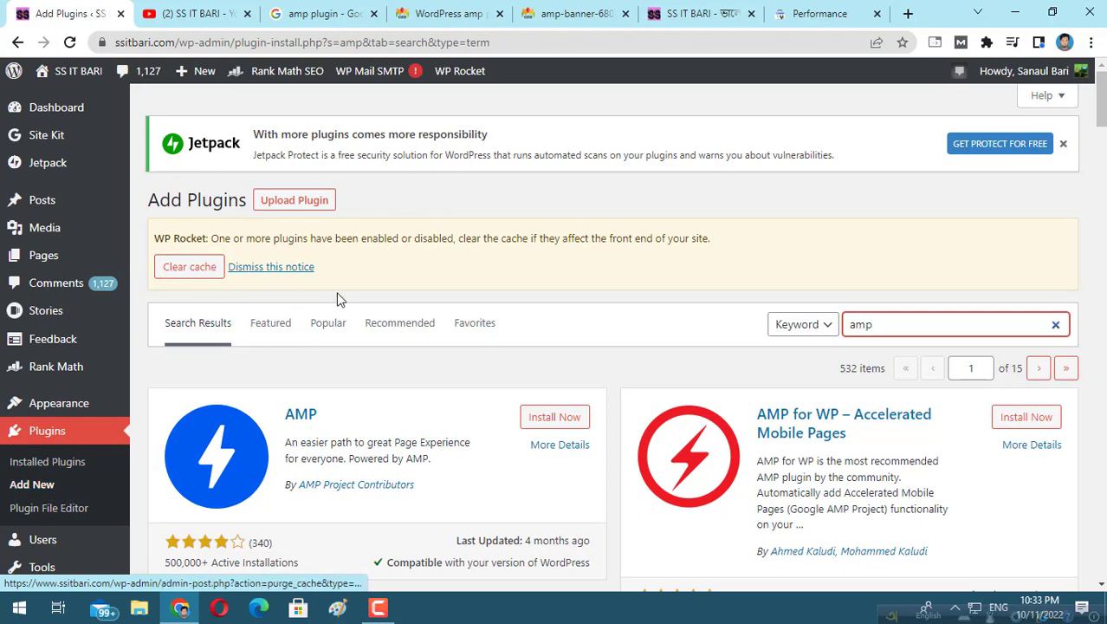
scroll(339, 299, "down", 3)
scroll(337, 297, "up", 2)
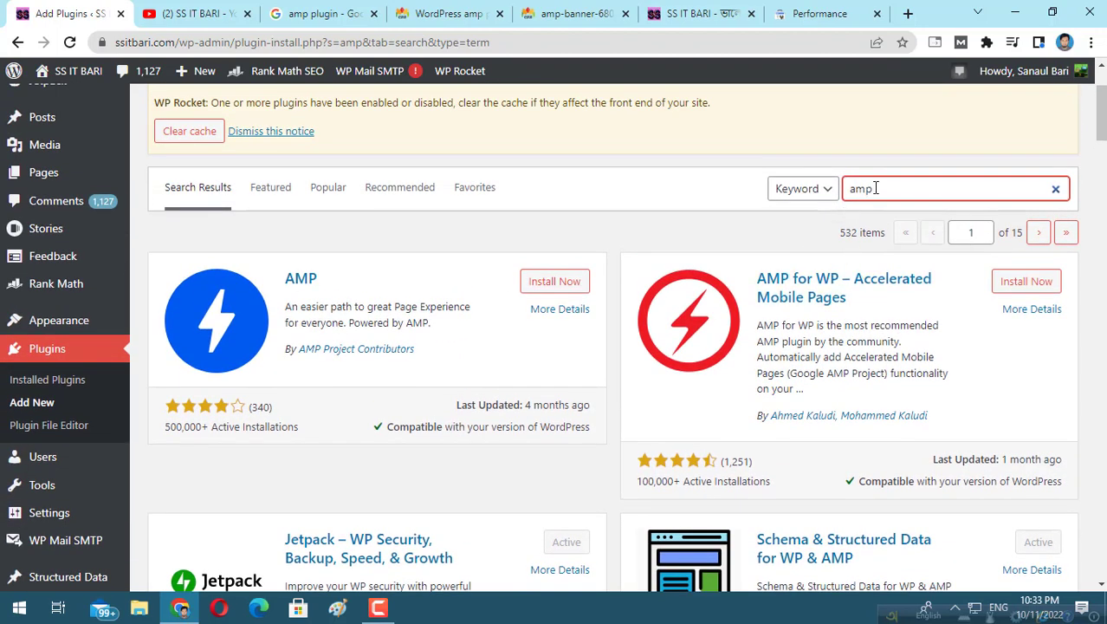
left_click_drag(888, 189, 829, 199)
scroll(318, 248, "down", 2)
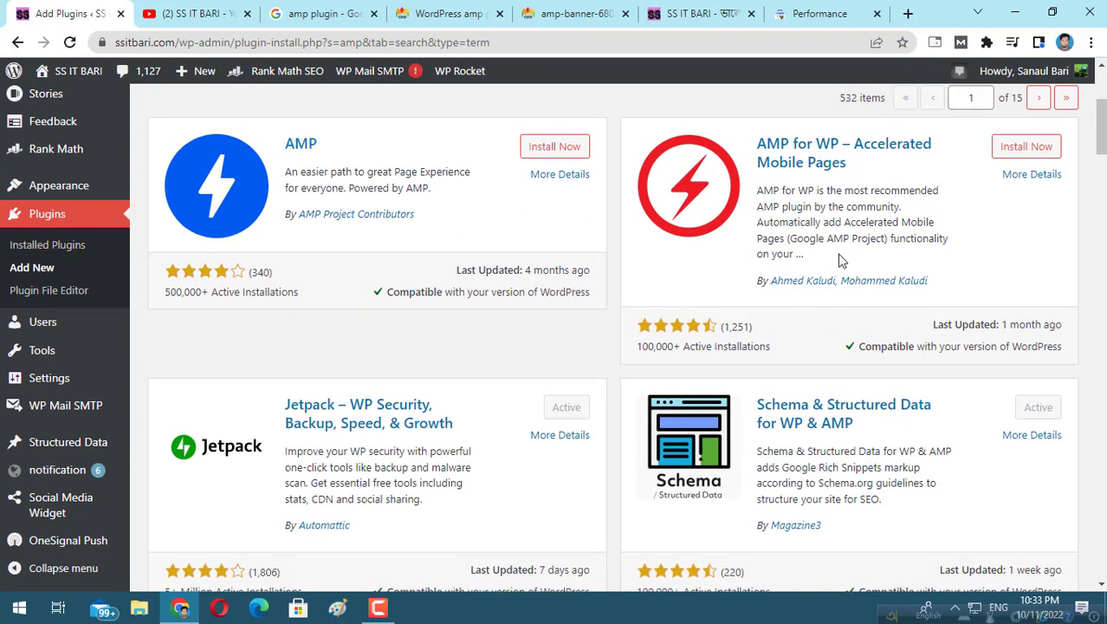
scroll(797, 319, "up", 2)
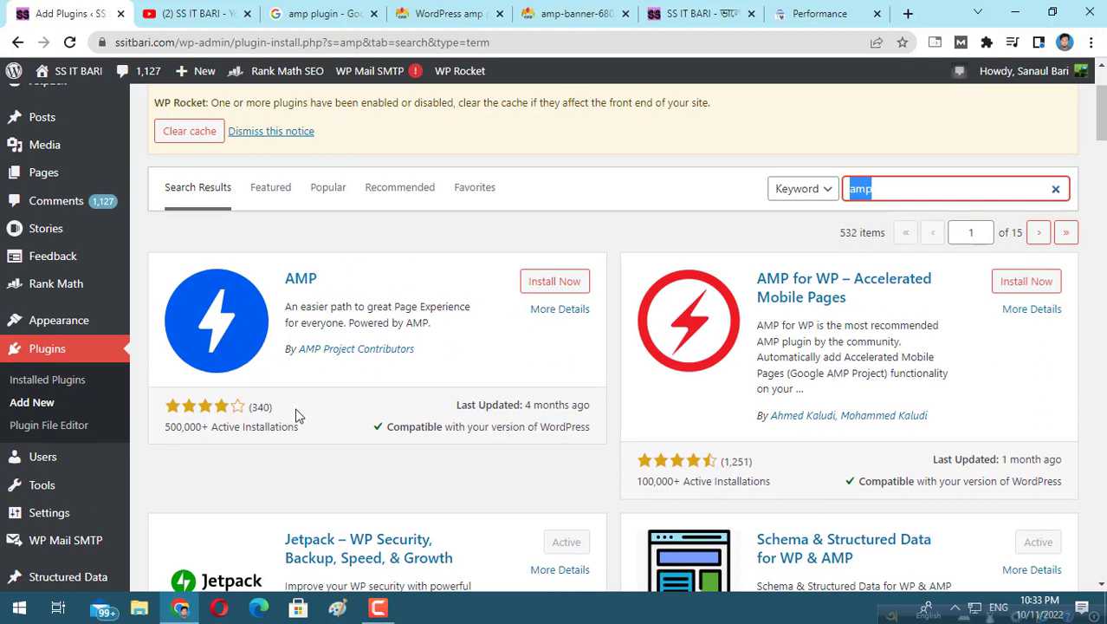
left_click(554, 286)
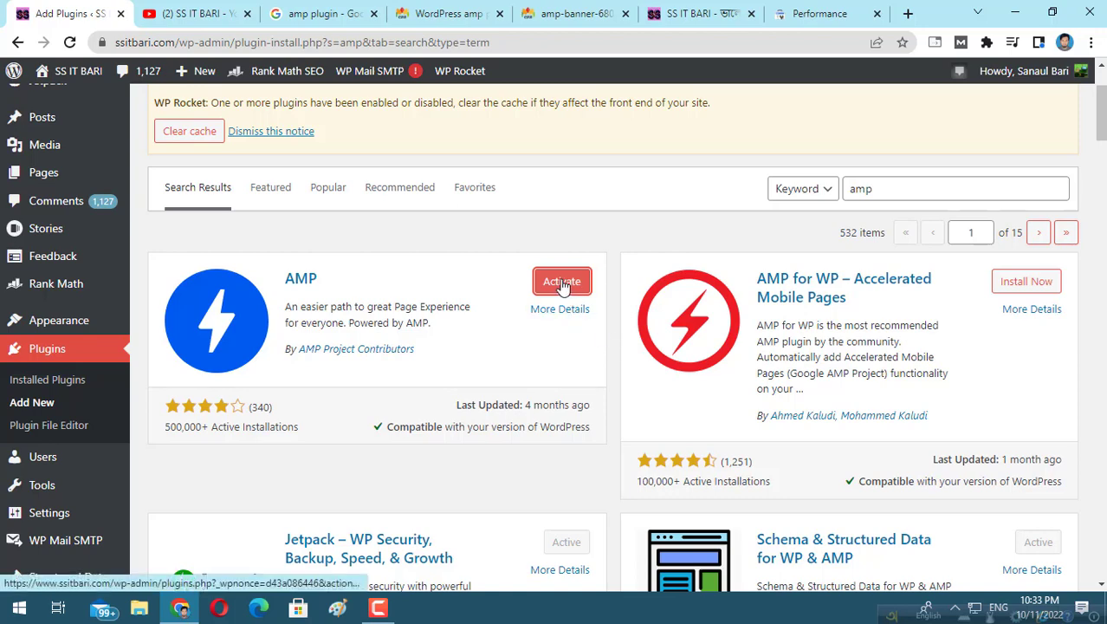
left_click(562, 282)
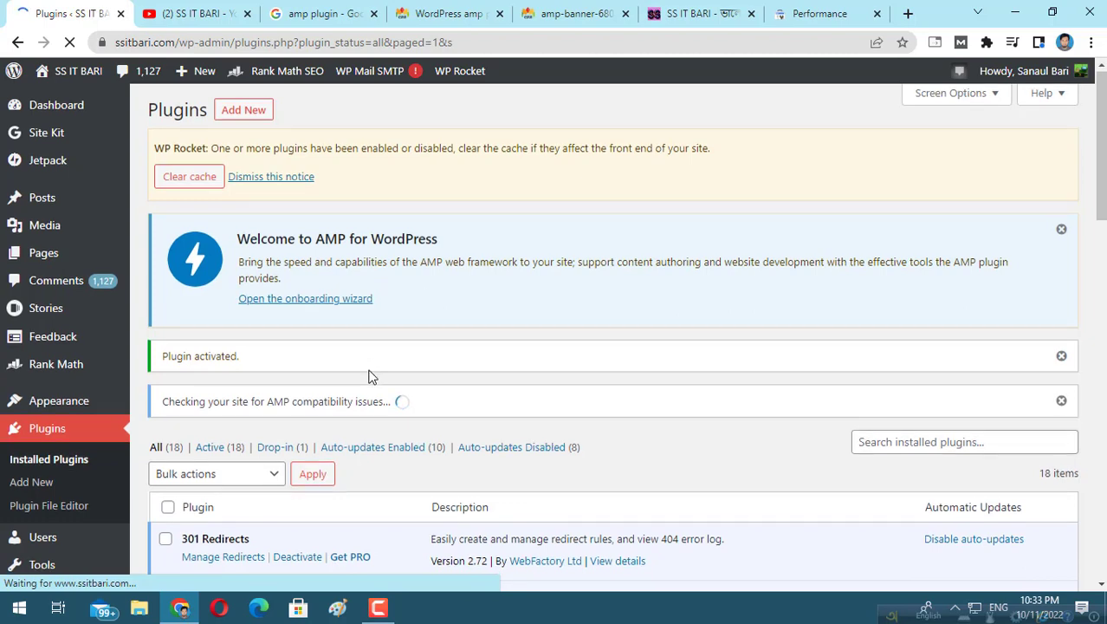
Step: Open the AMP plugin's settings from the list of installed plugins
scroll(368, 376, "down", 3)
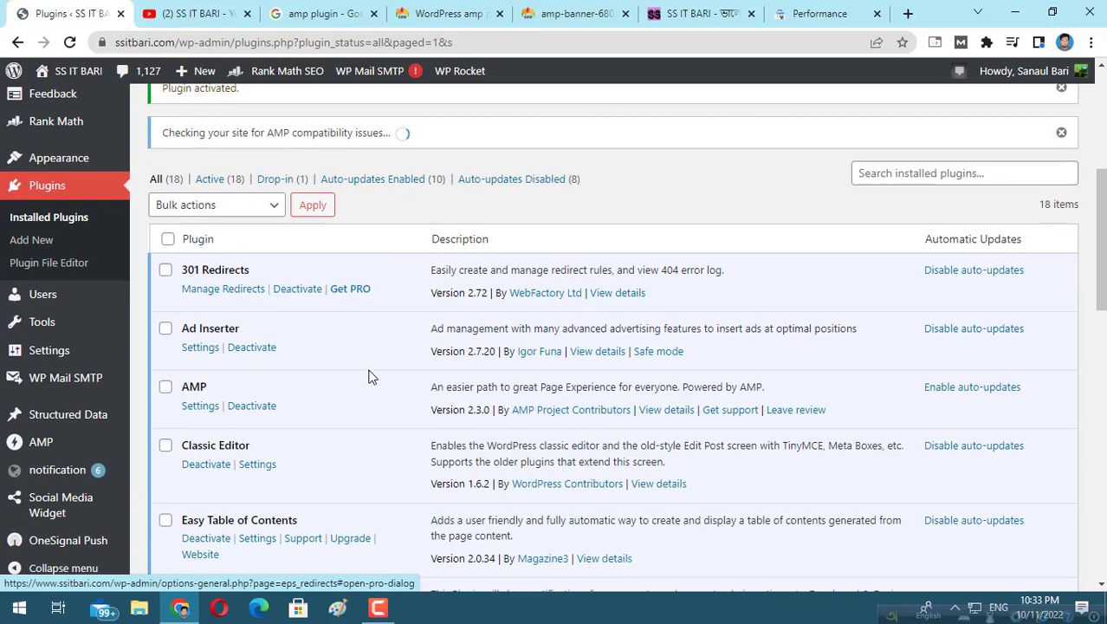
scroll(370, 376, "down", 2)
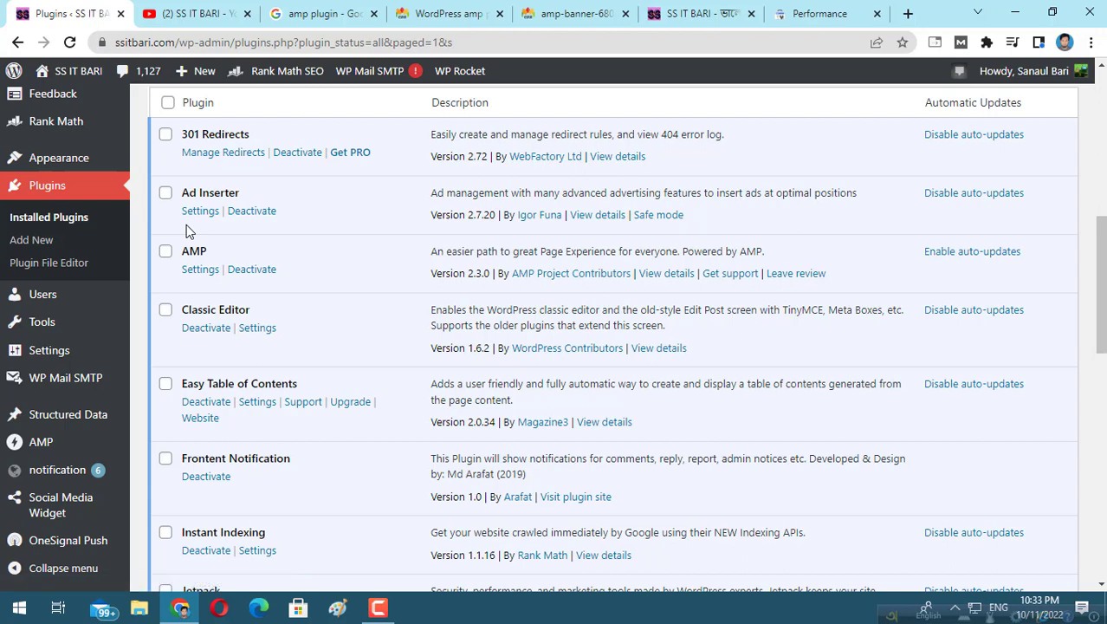
left_click(193, 274)
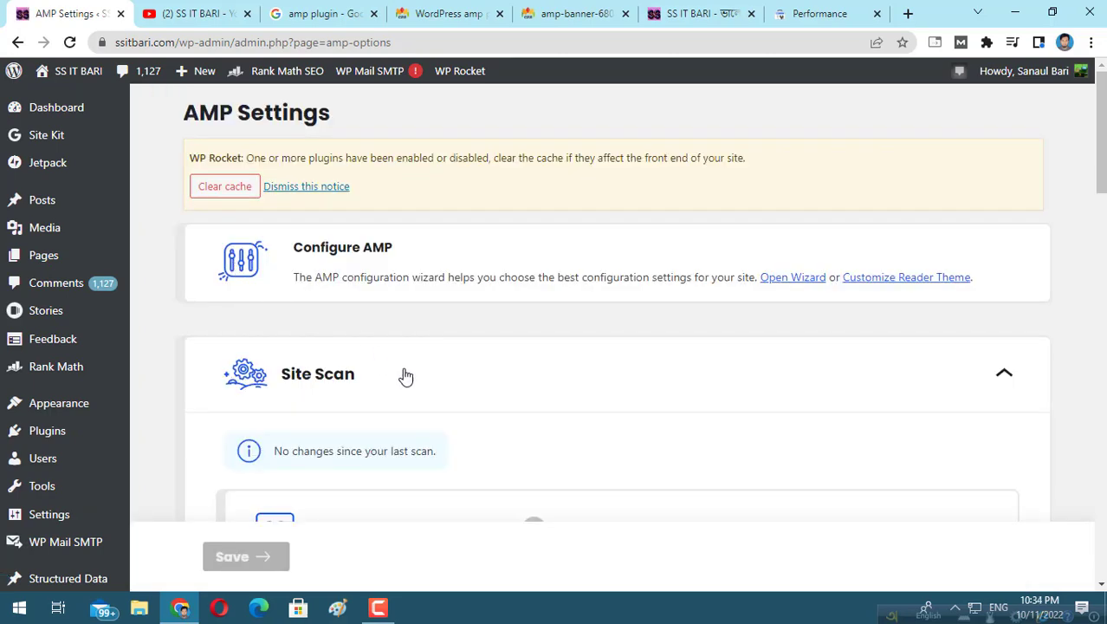
Step: Look over the AMP settings page and clear the WP Rocket cache from its notice
scroll(524, 403, "down", 1)
scroll(524, 403, "down", 7)
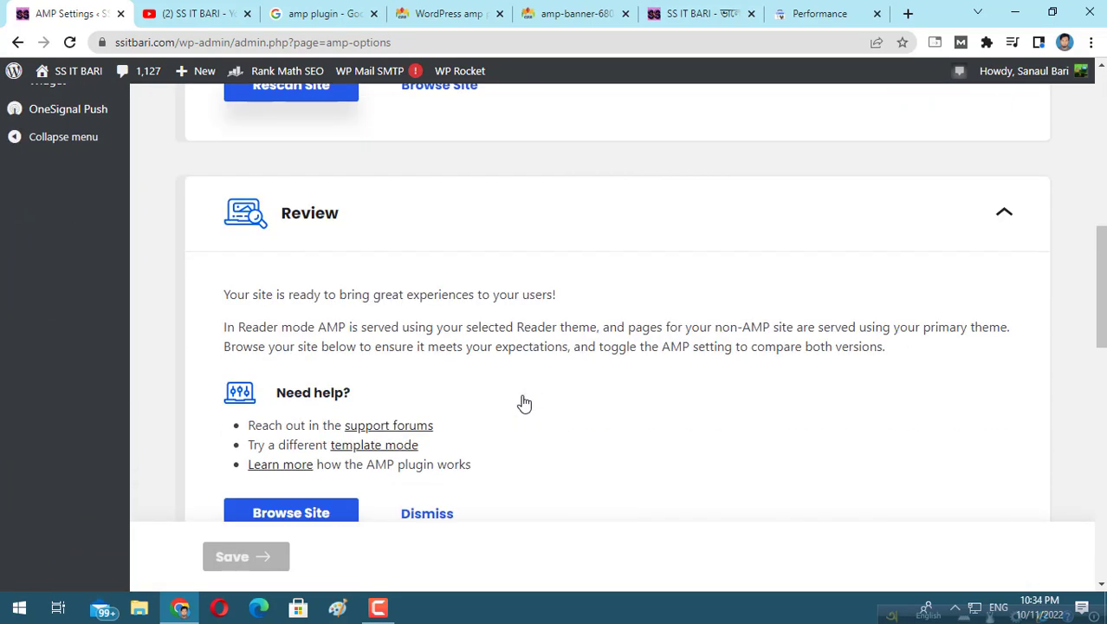
scroll(524, 403, "up", 8)
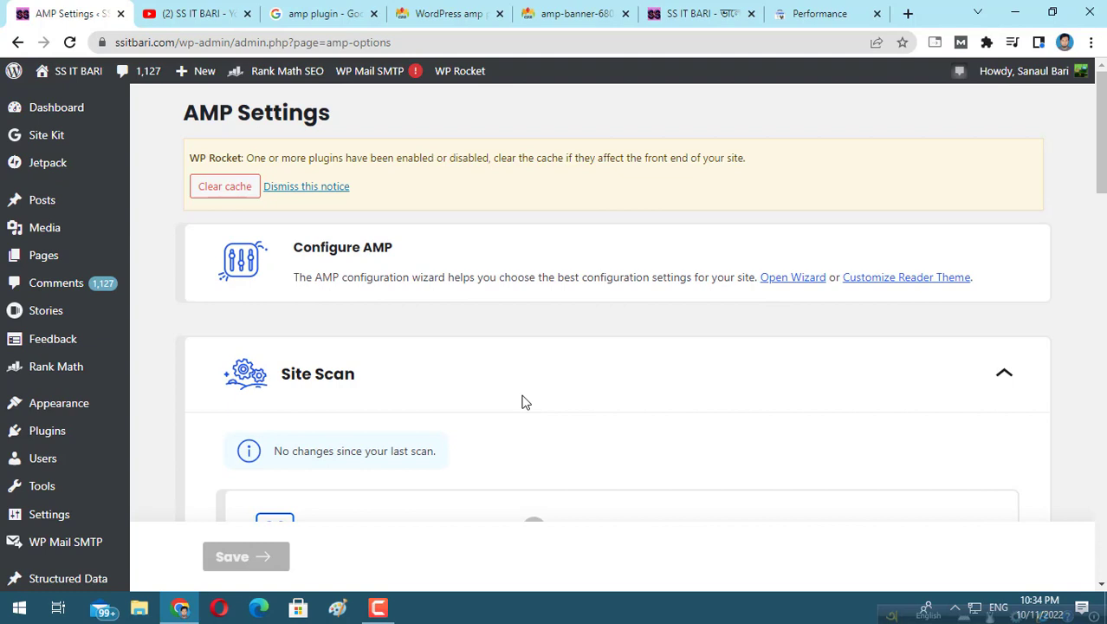
left_click(230, 188)
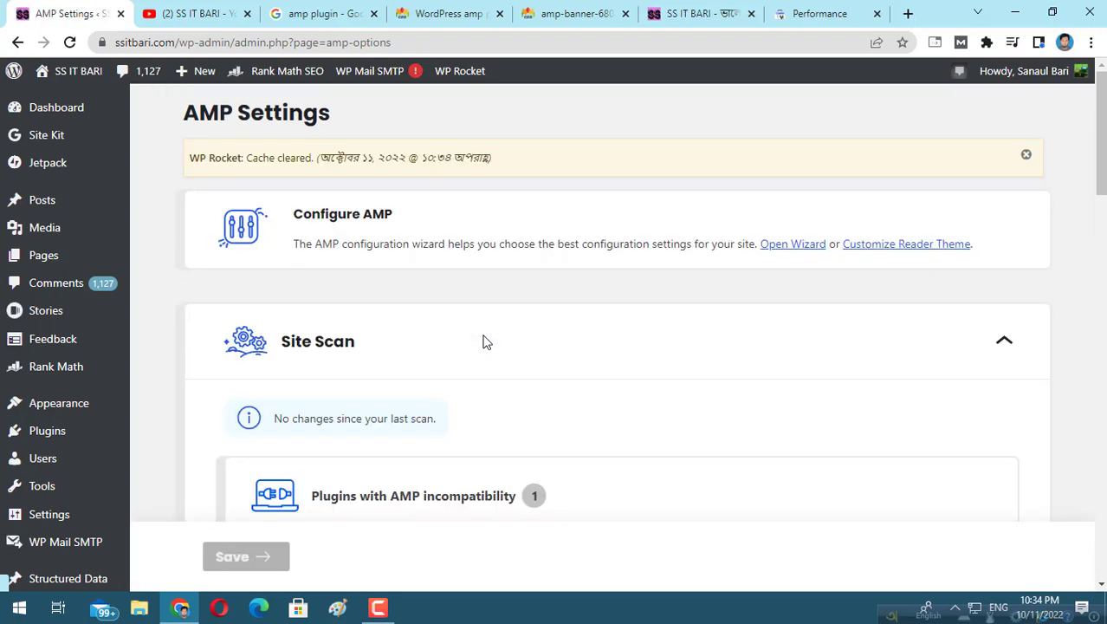
Step: Try the Standard template mode in the AMP settings and return the selection to Reader
scroll(484, 342, "down", 5)
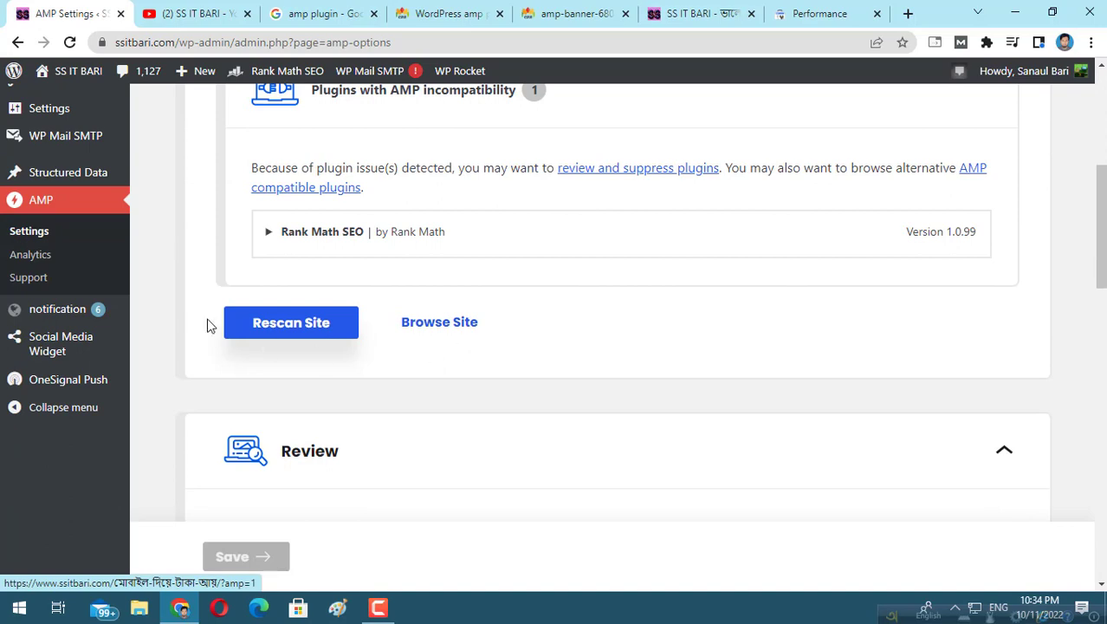
scroll(475, 366, "down", 5)
scroll(475, 369, "down", 2)
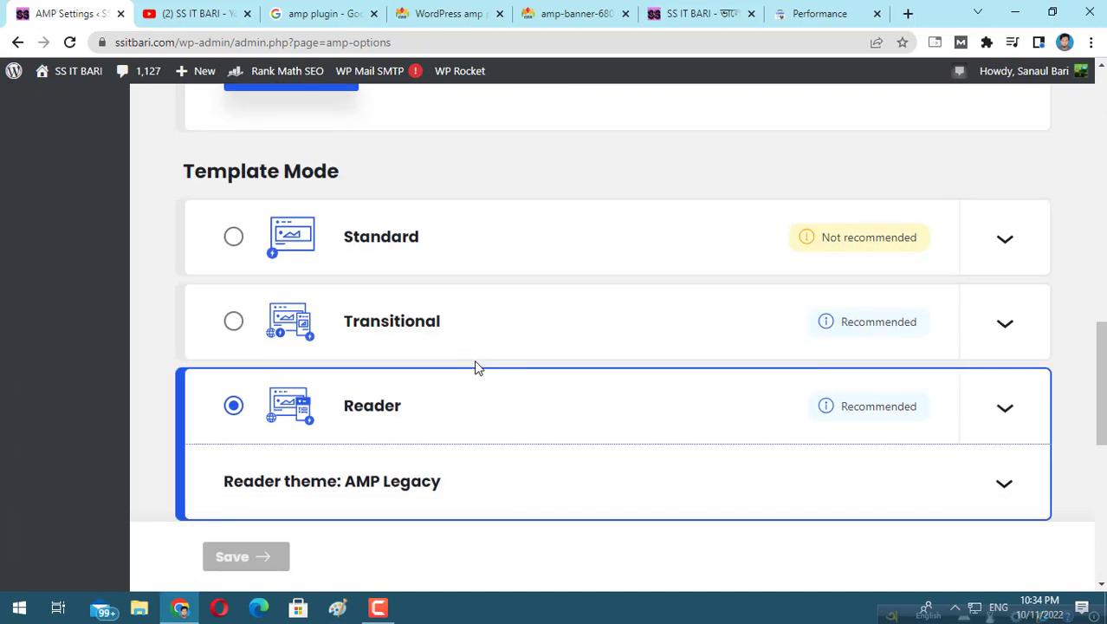
scroll(475, 369, "down", 3)
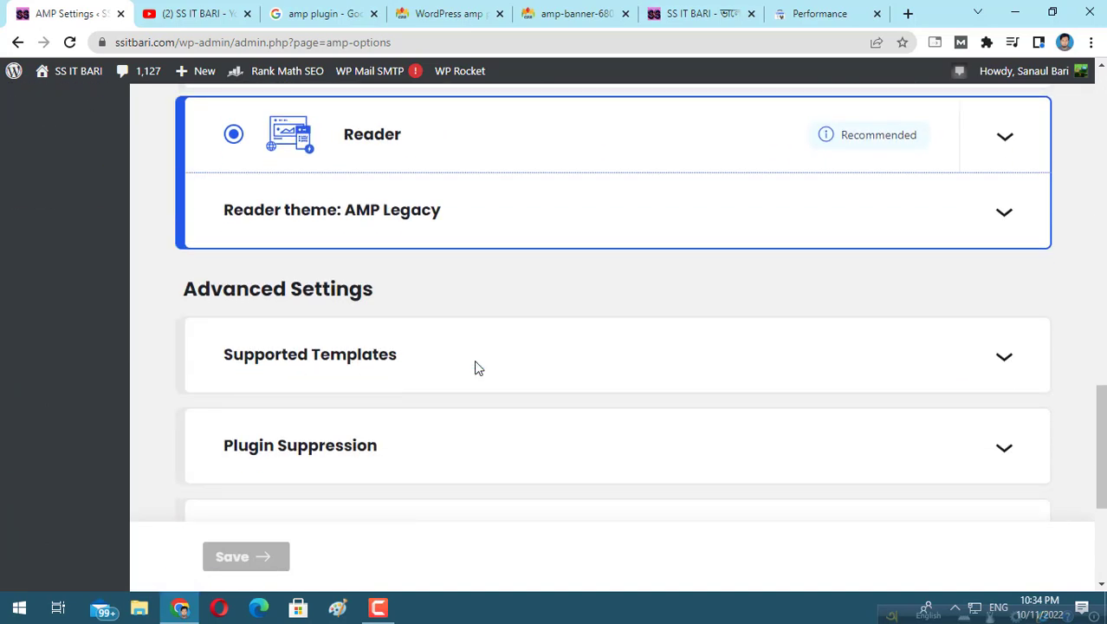
scroll(475, 369, "up", 5)
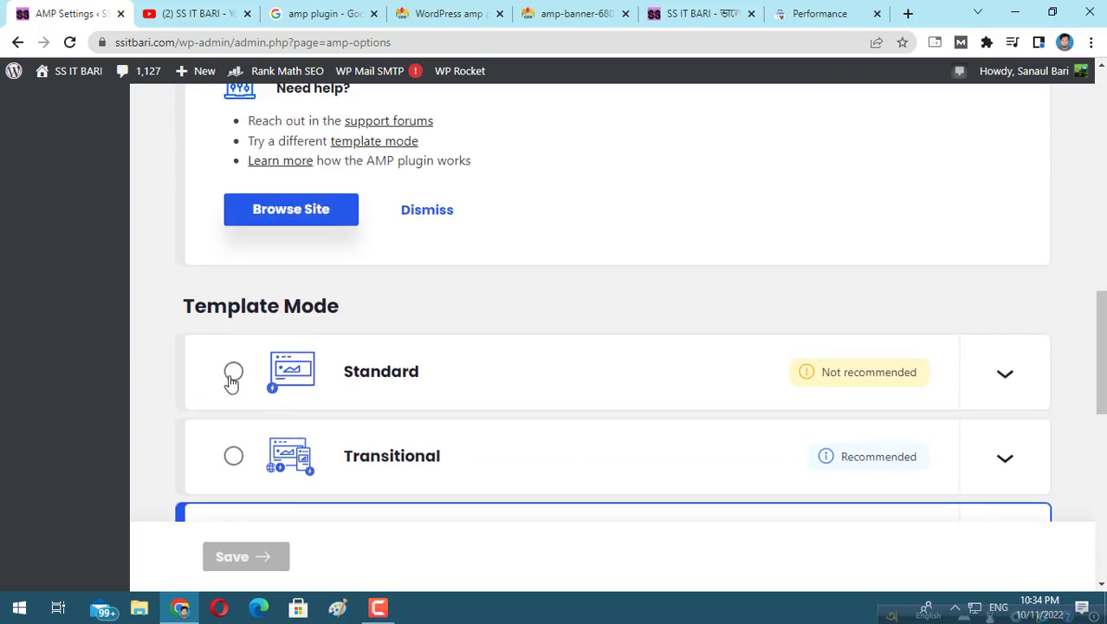
scroll(233, 379, "down", 2)
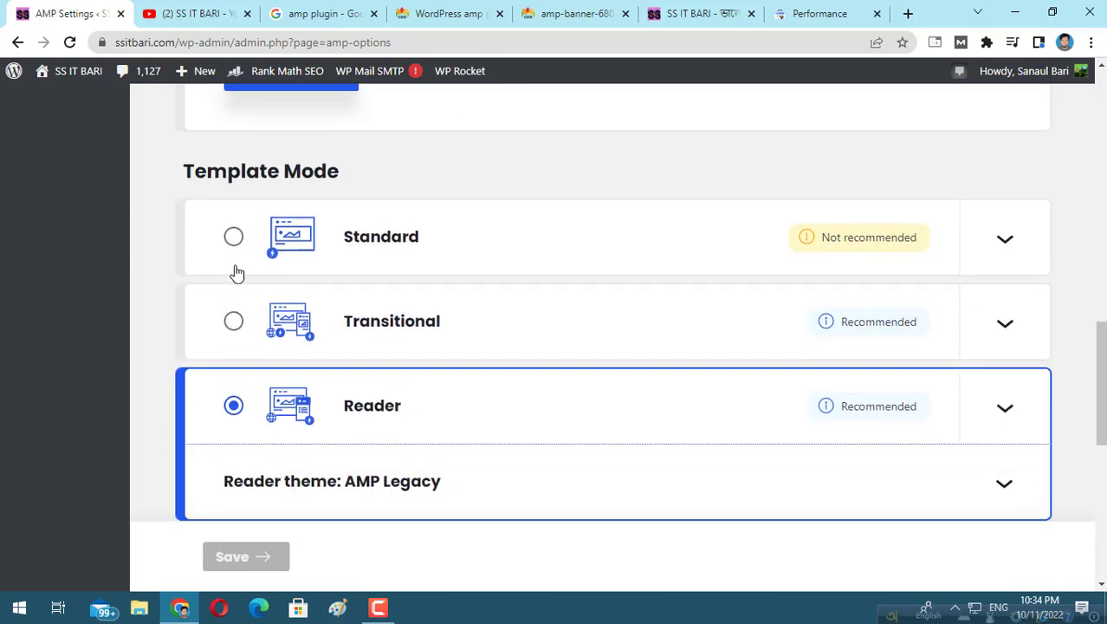
left_click(232, 240)
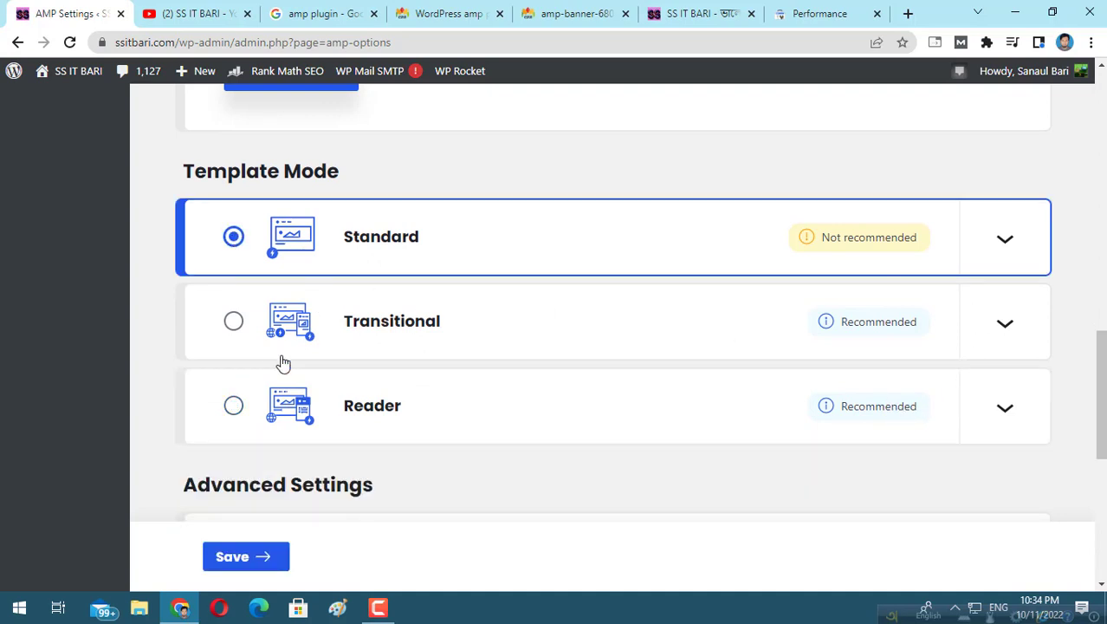
left_click(232, 405)
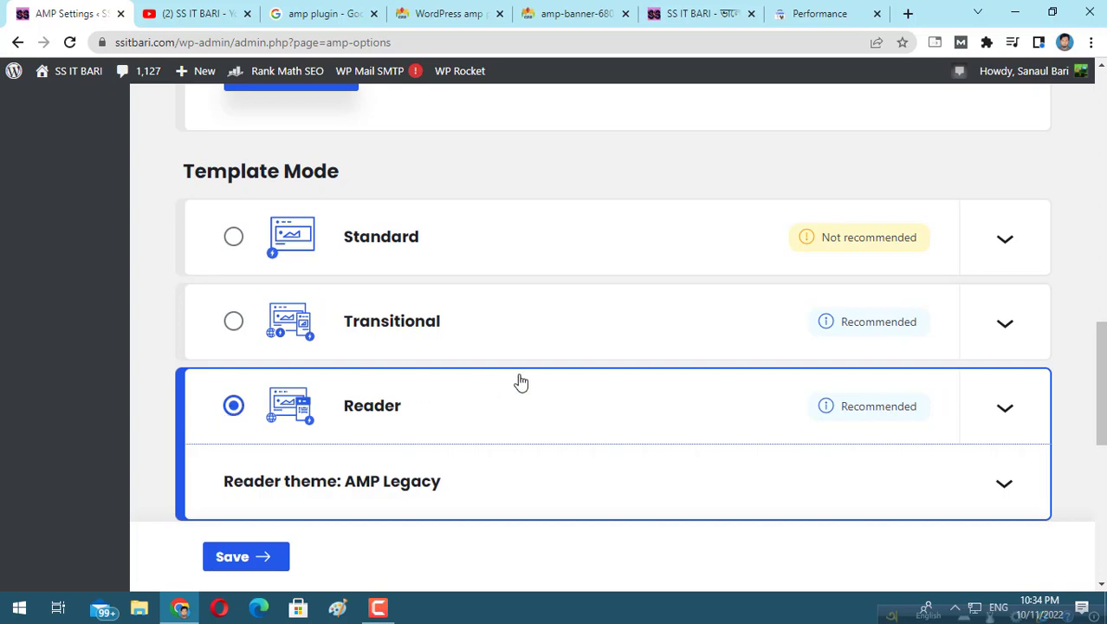
Step: Look over the Advanced Settings sections and the rest of the AMP settings page
scroll(520, 382, "down", 10)
scroll(408, 470, "up", 2)
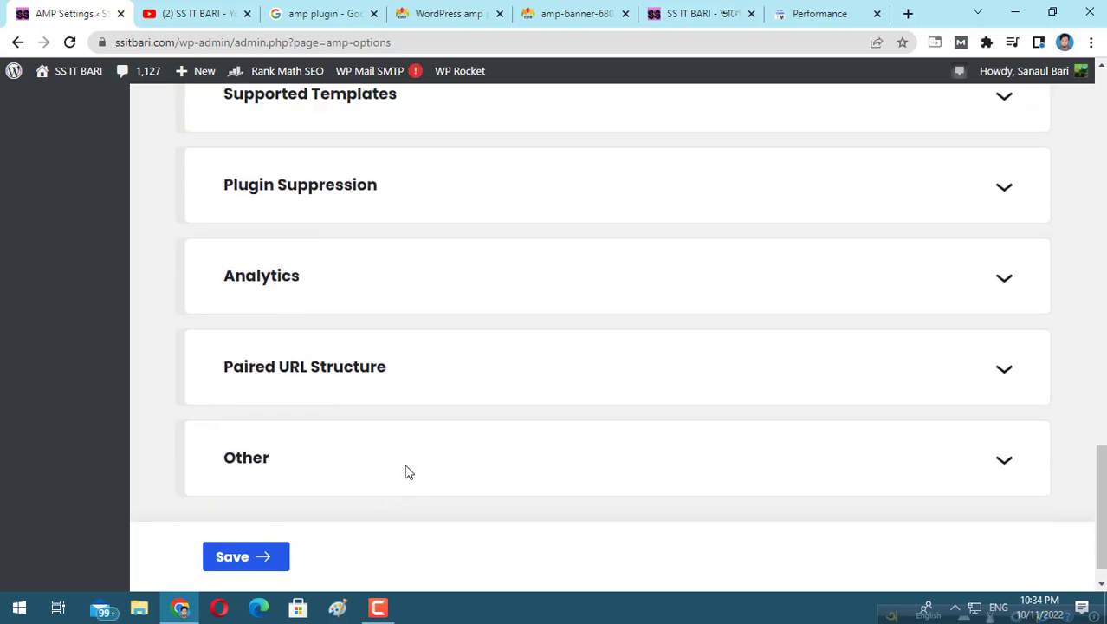
scroll(408, 470, "down", 2)
scroll(408, 468, "up", 12)
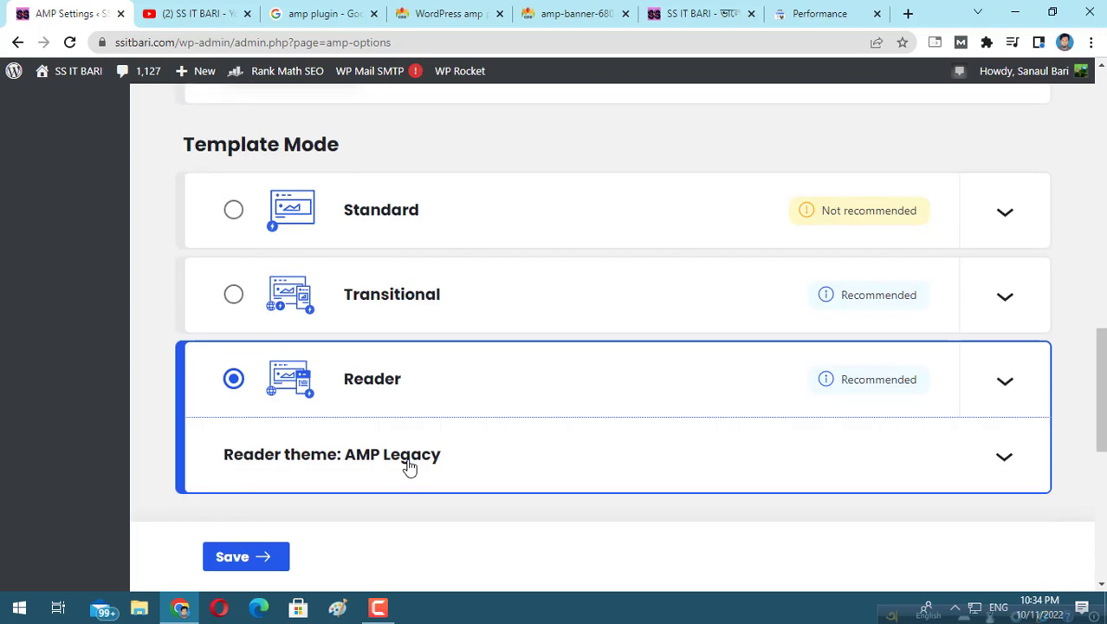
scroll(411, 467, "up", 3)
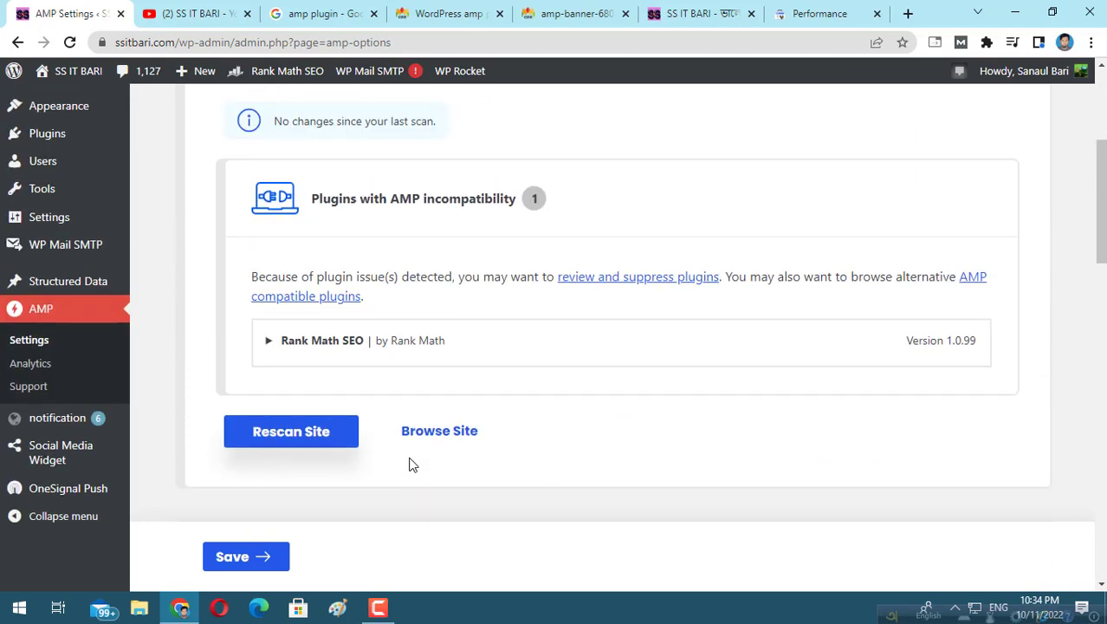
scroll(411, 465, "up", 3)
scroll(412, 466, "up", 1)
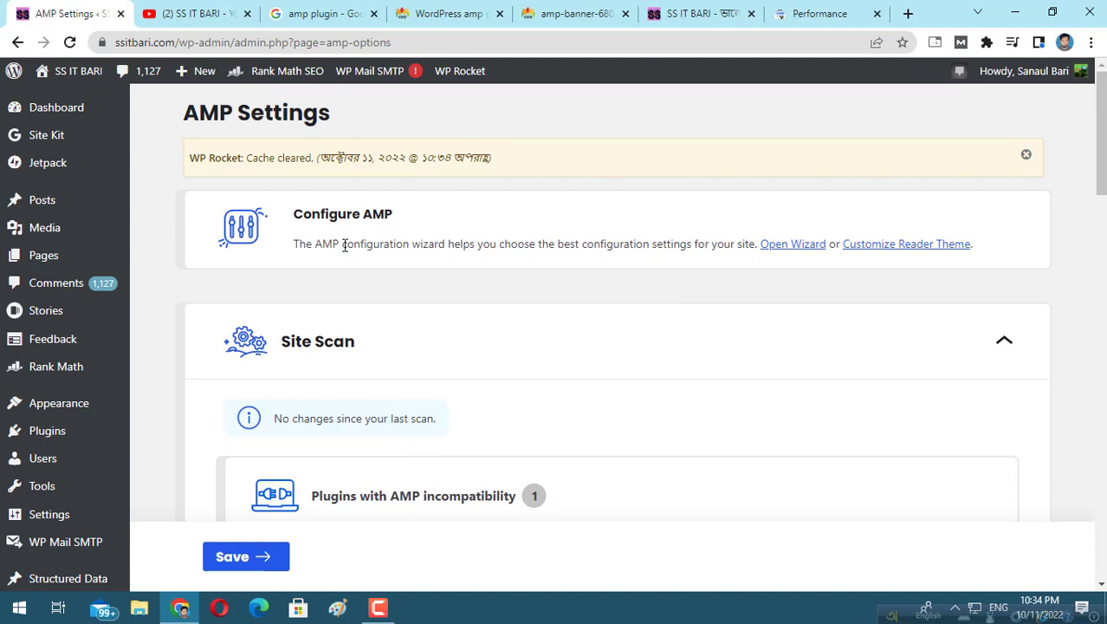
Step: Examine the AMP configuration wizard note and the Rank Math SEO incompatibility entry in the Site Scan results
left_click_drag(341, 244, 431, 246)
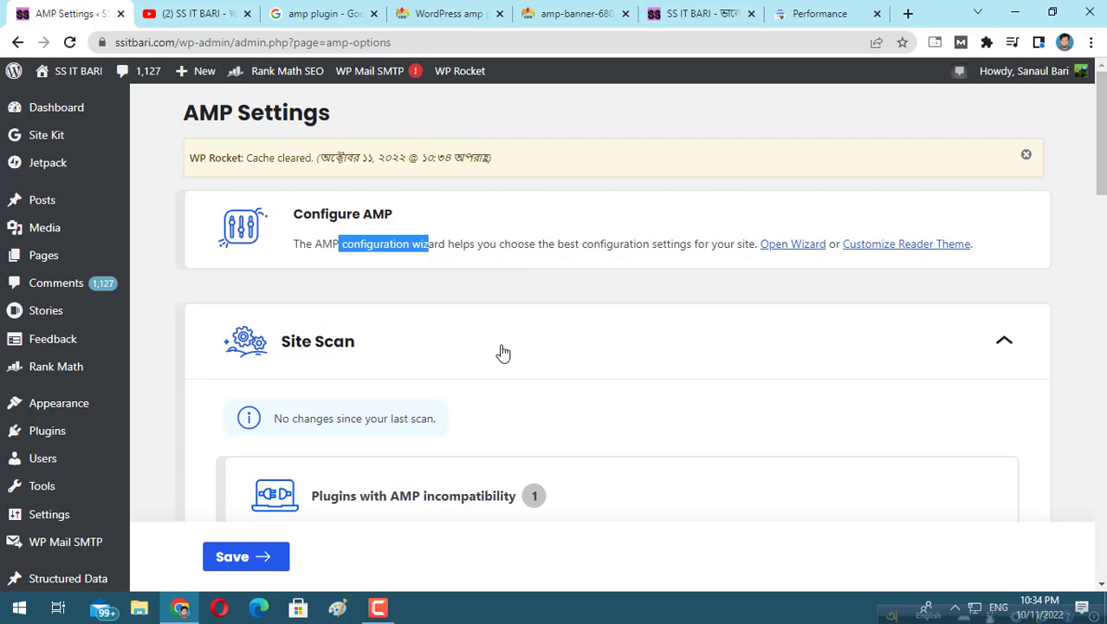
scroll(498, 351, "down", 3)
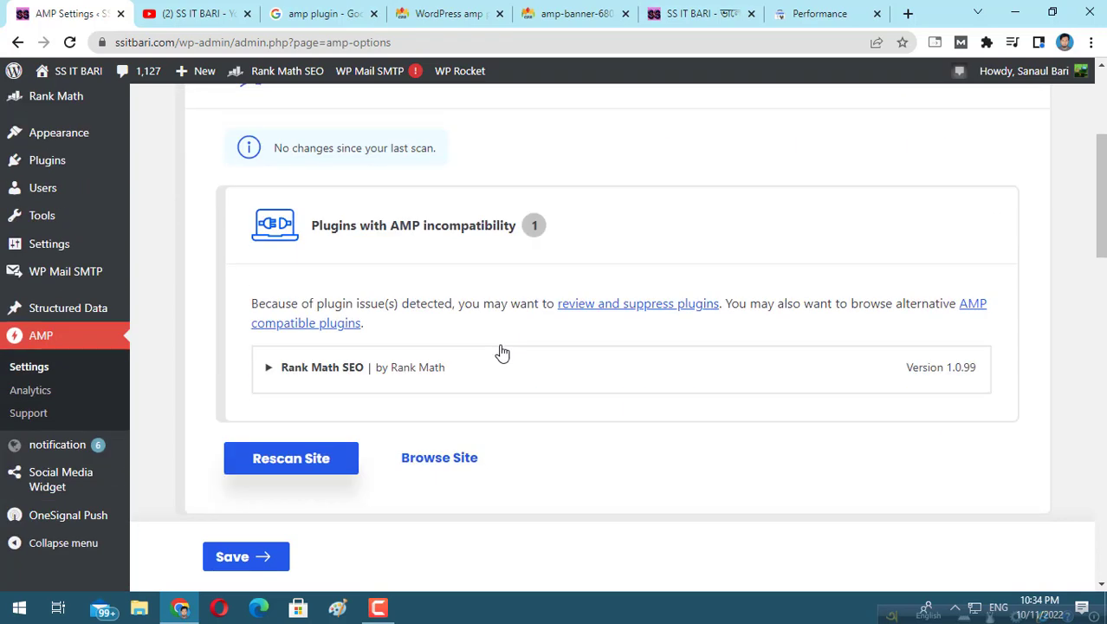
scroll(500, 350, "down", 2)
scroll(500, 349, "up", 1)
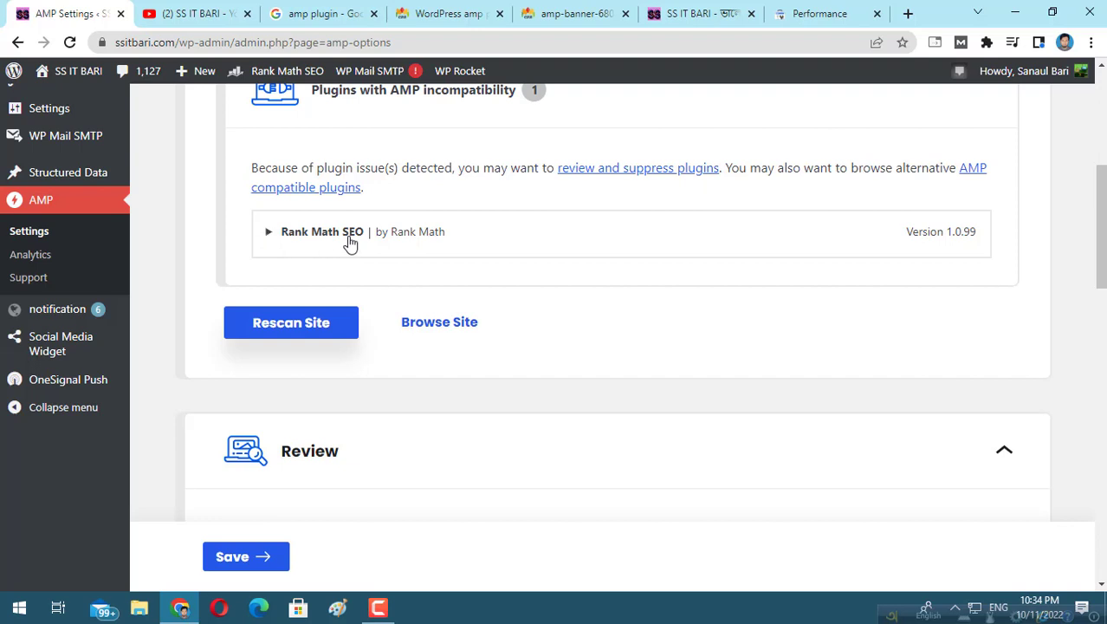
scroll(387, 275, "up", 2)
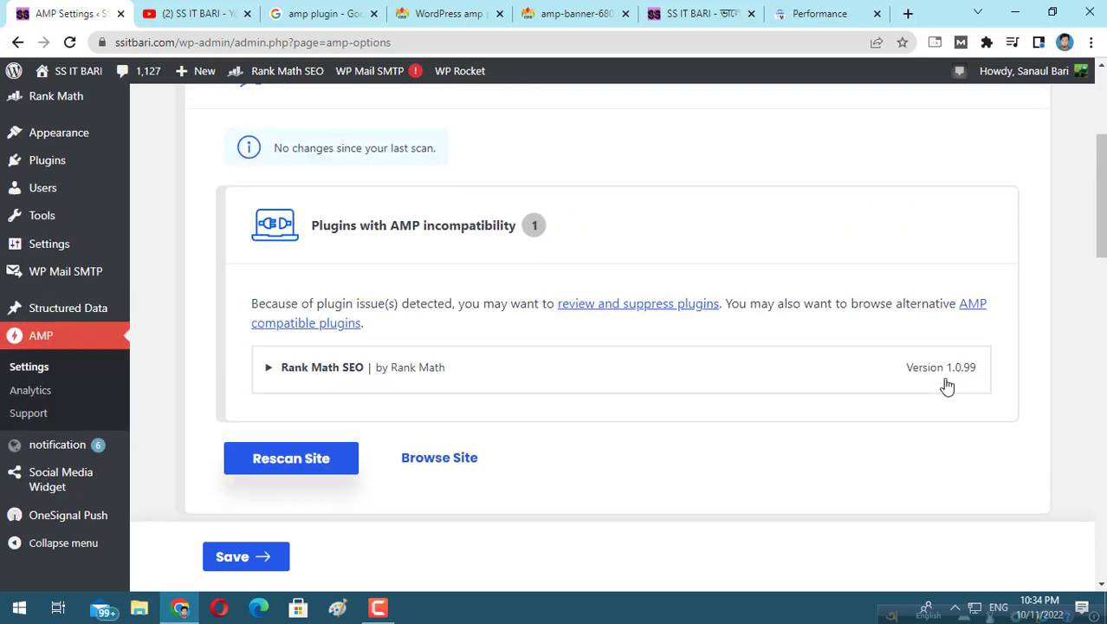
scroll(604, 385, "down", 2)
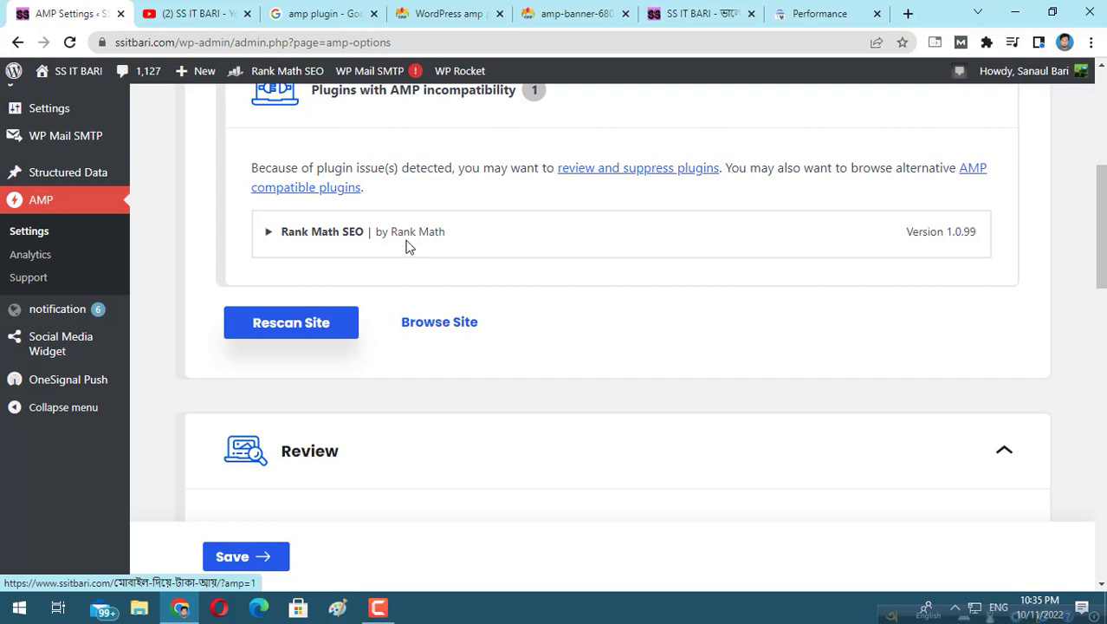
scroll(440, 326, "up", 4)
scroll(440, 325, "up", 2)
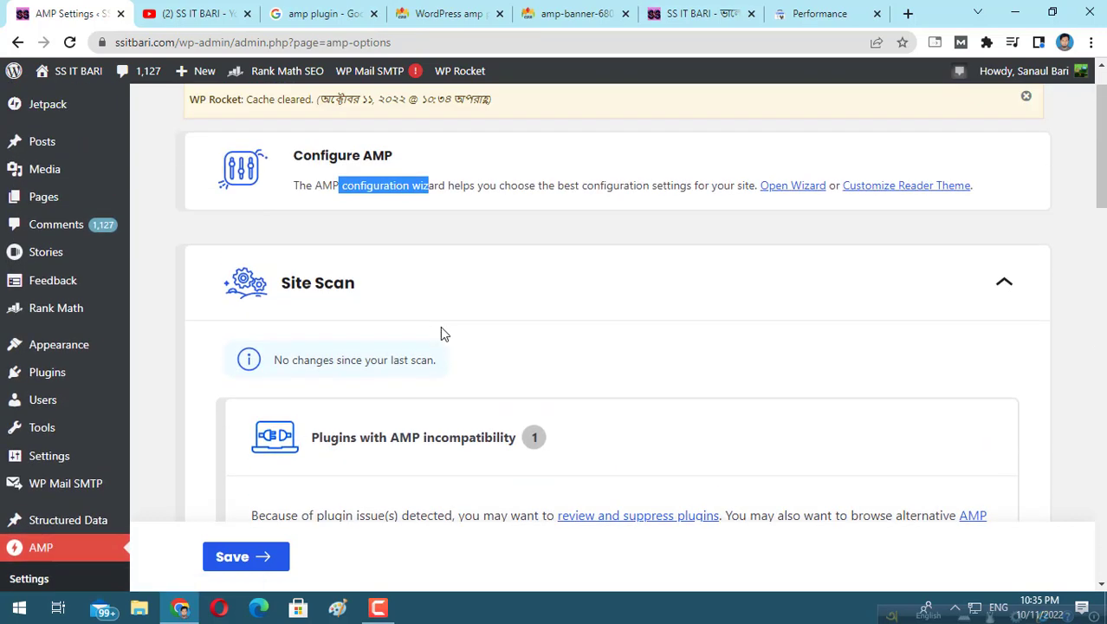
Step: Expand Supported Templates, try disabling Pages among the AMP content types, and enable it again
scroll(441, 326, "down", 10)
scroll(442, 334, "down", 4)
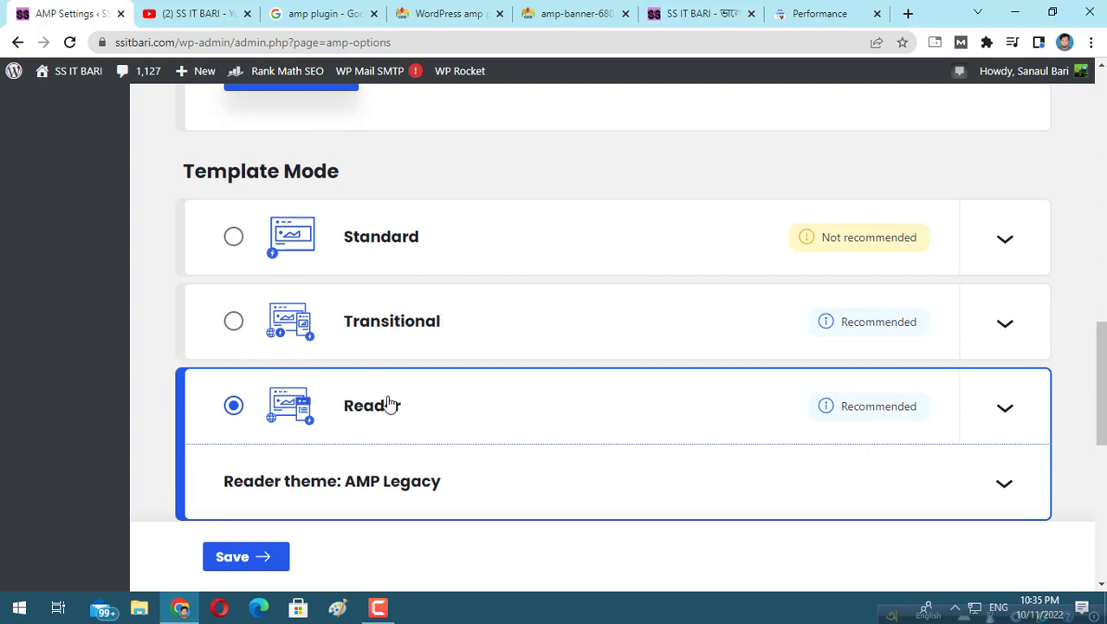
scroll(435, 377, "down", 2)
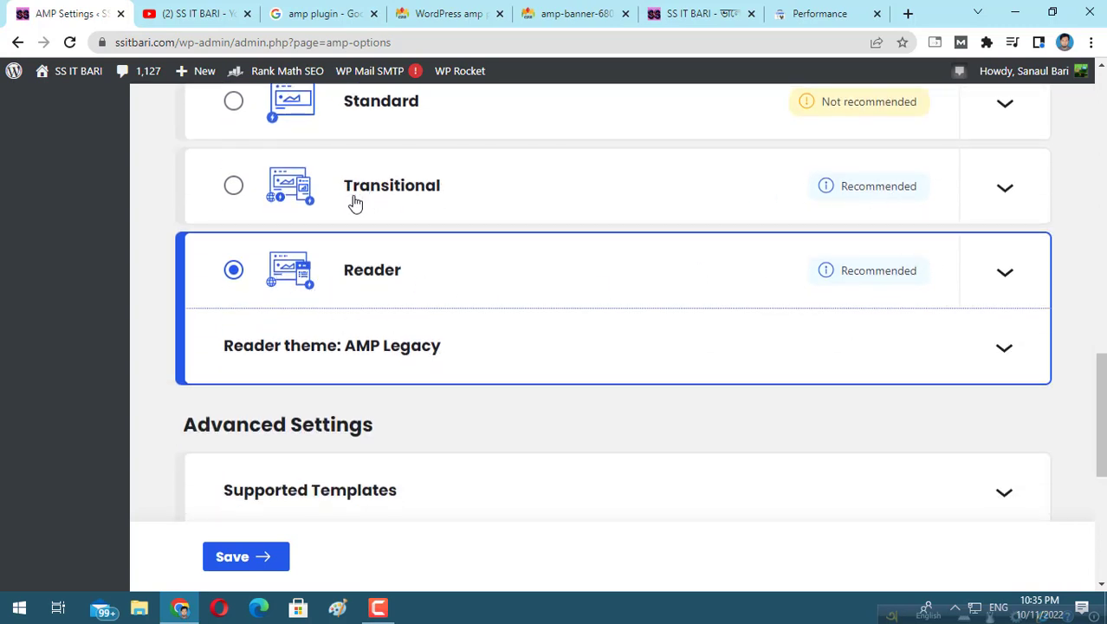
scroll(370, 226, "down", 1)
scroll(370, 227, "down", 3)
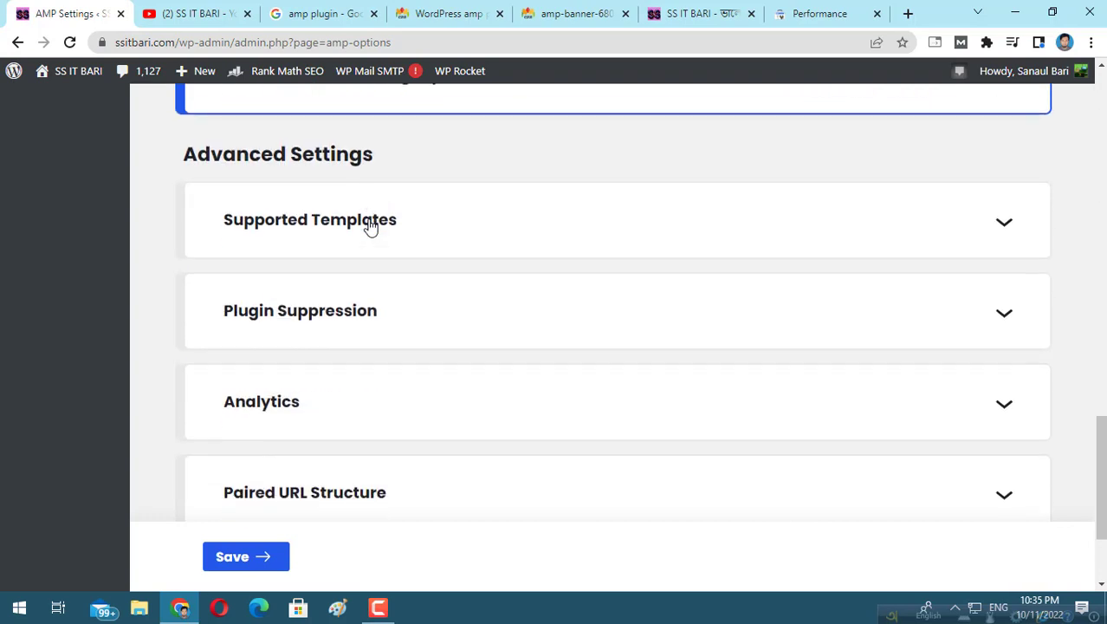
left_click(1003, 225)
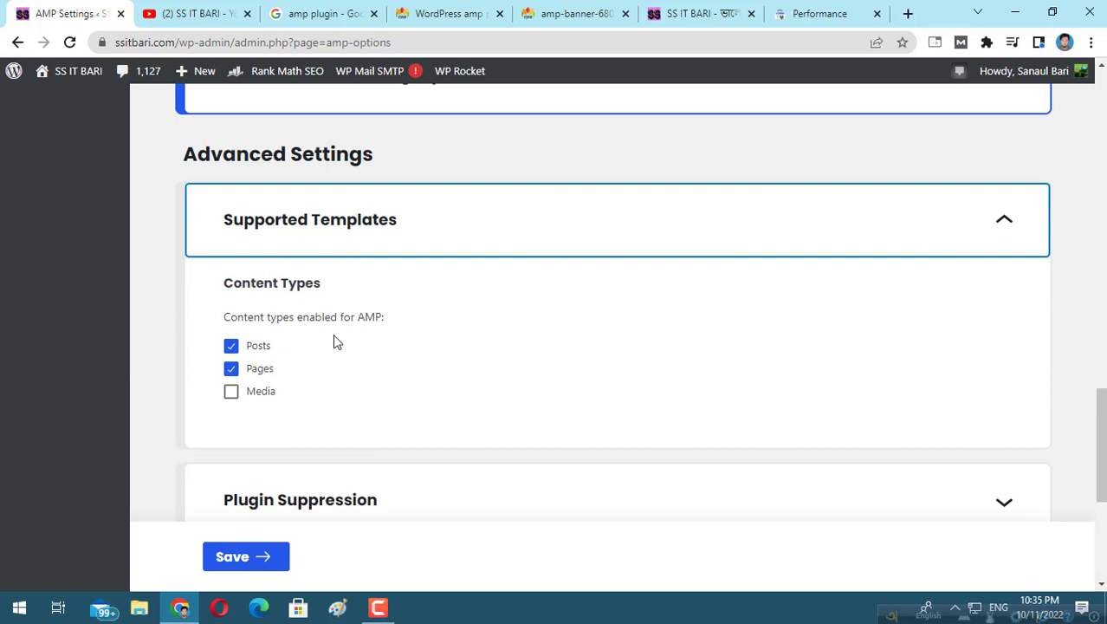
scroll(331, 325, "down", 4)
scroll(308, 299, "up", 2)
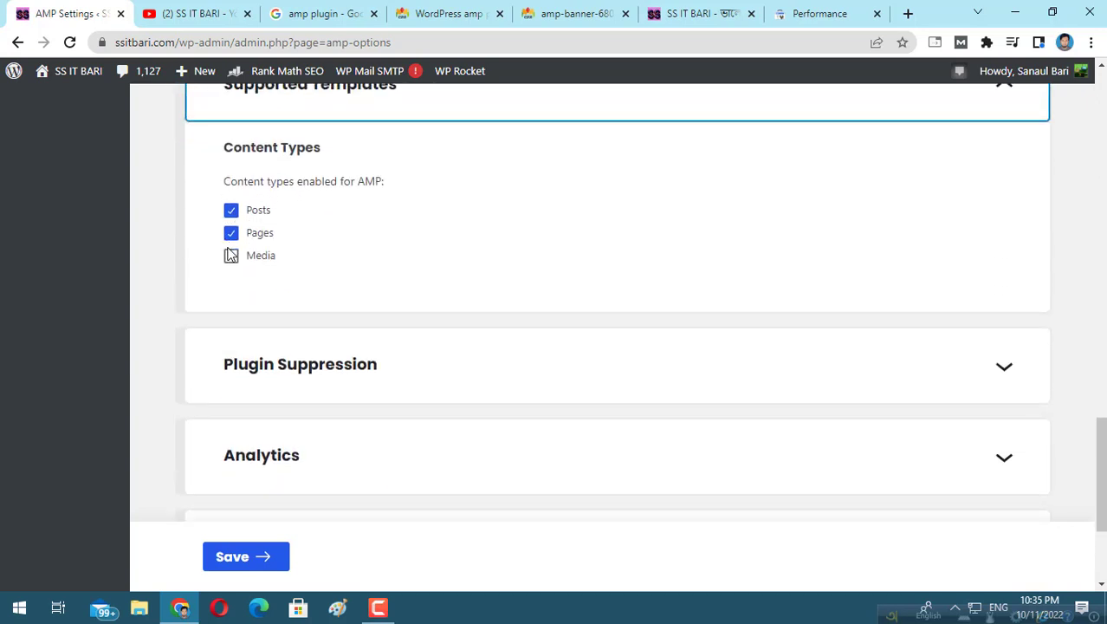
scroll(230, 254, "up", 2)
scroll(228, 252, "down", 2)
left_click(232, 233)
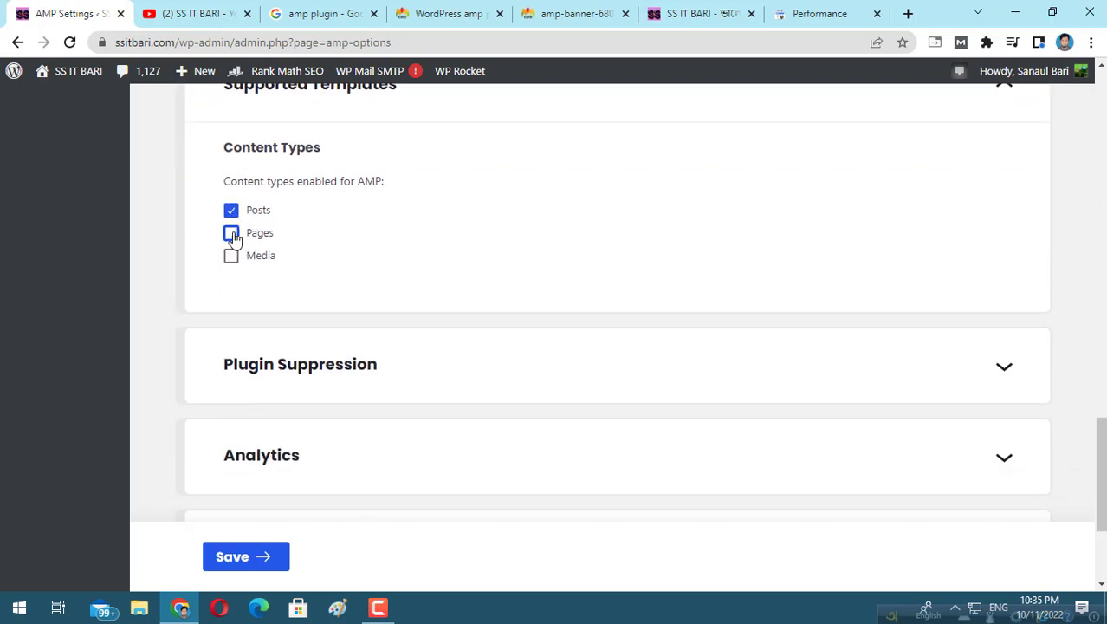
left_click(231, 234)
Step: Expand Plugin Suppression and review the listed plugins' statuses and the status options for WP Rocket
scroll(231, 258, "down", 2)
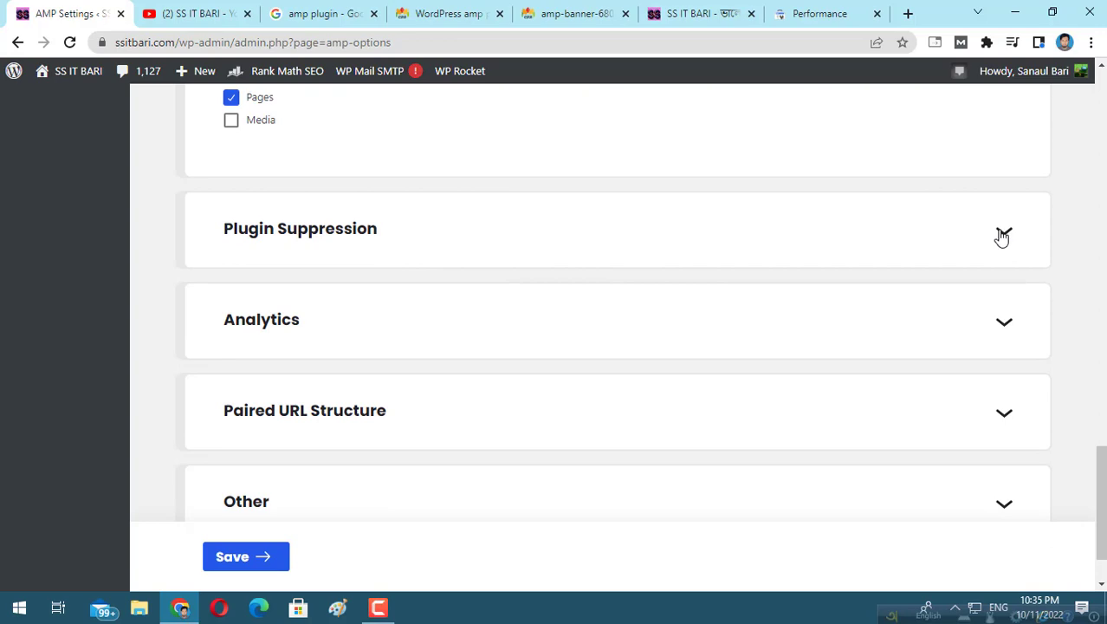
left_click(1003, 236)
scroll(633, 277, "down", 3)
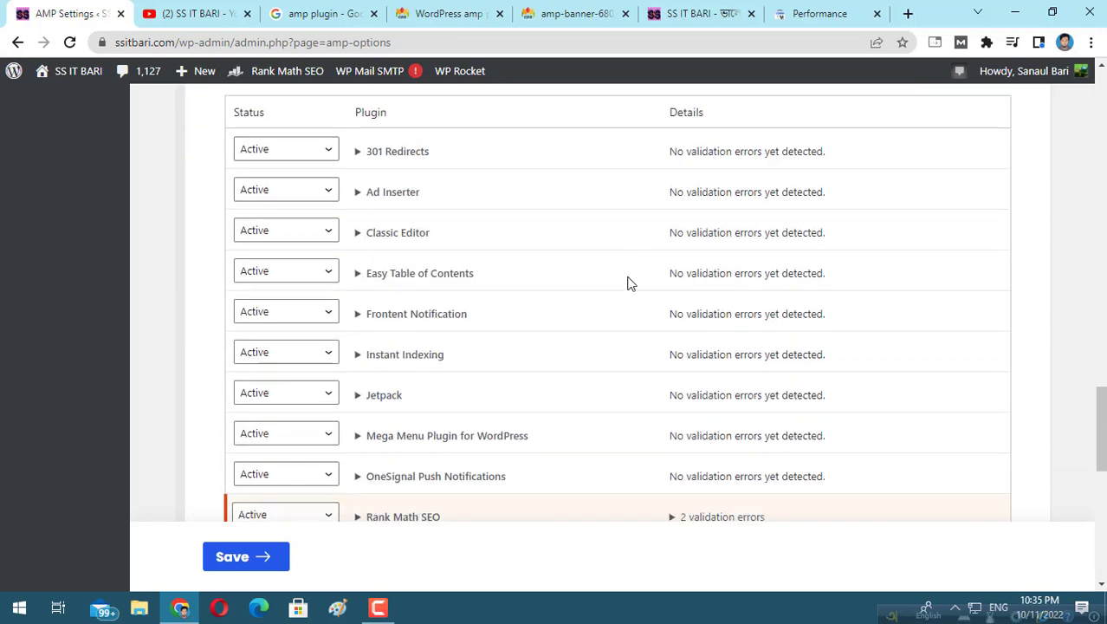
scroll(564, 303, "down", 2)
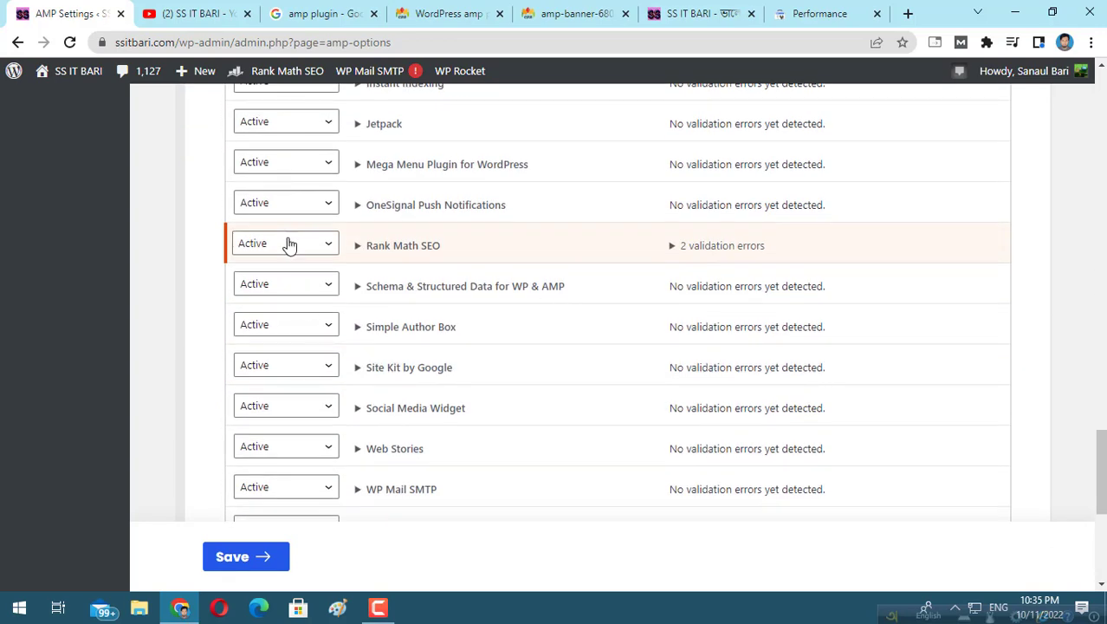
scroll(294, 311, "down", 3)
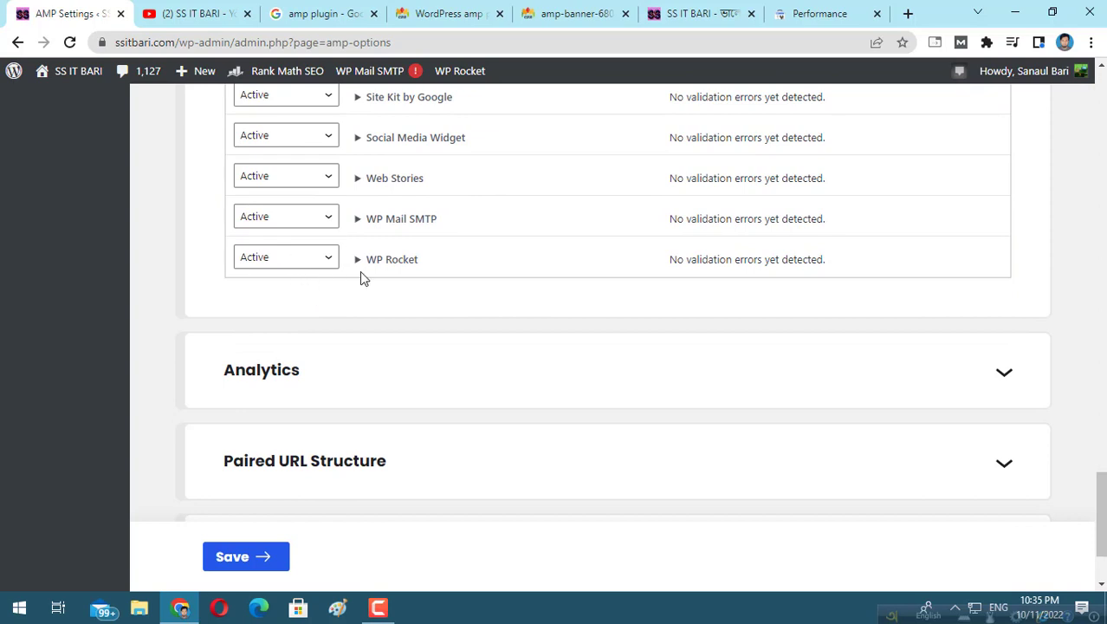
scroll(361, 274, "up", 3)
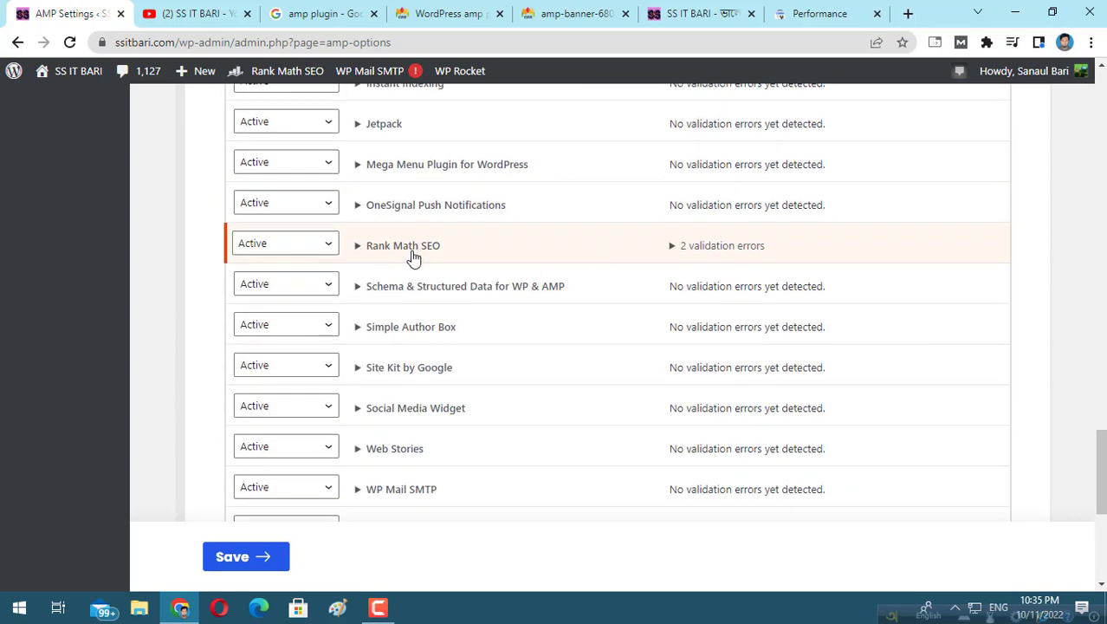
scroll(375, 337, "down", 3)
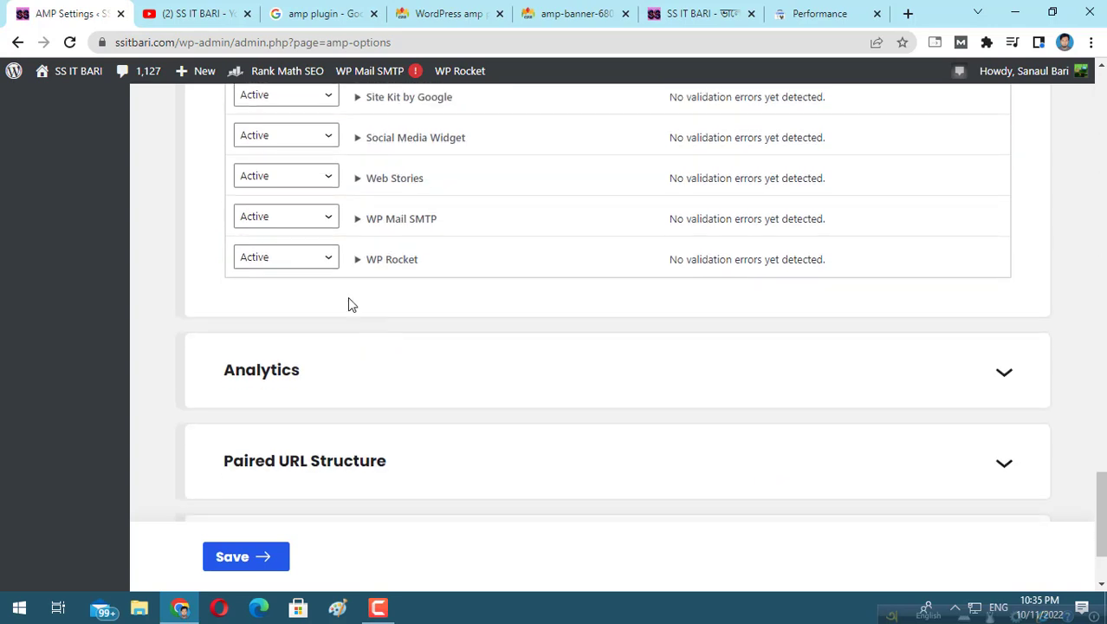
left_click(327, 263)
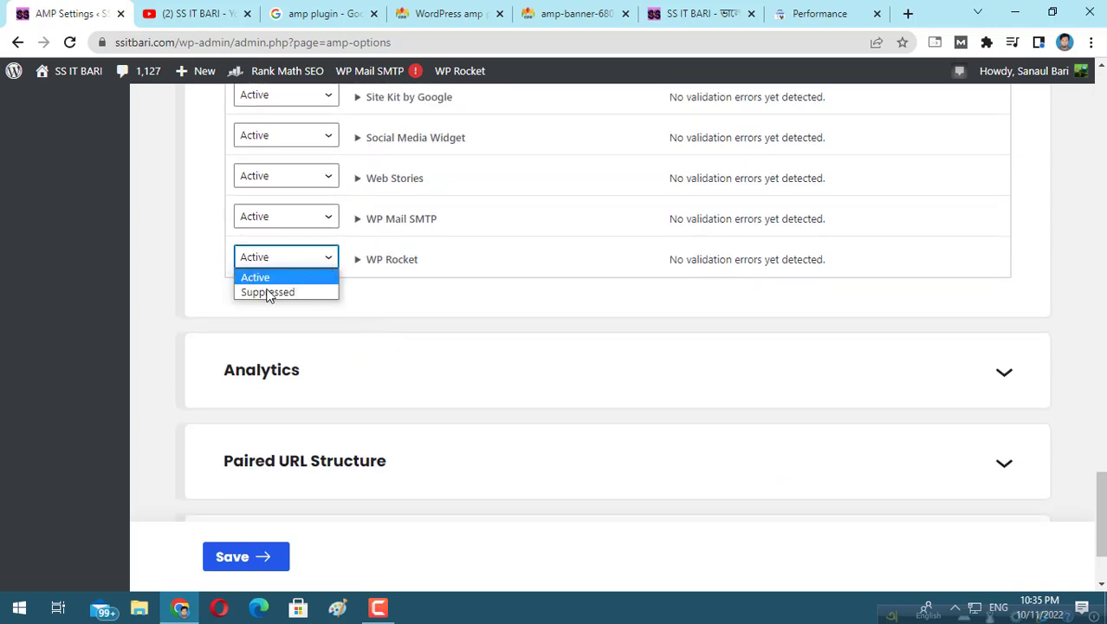
left_click(603, 309)
scroll(812, 342, "down", 2)
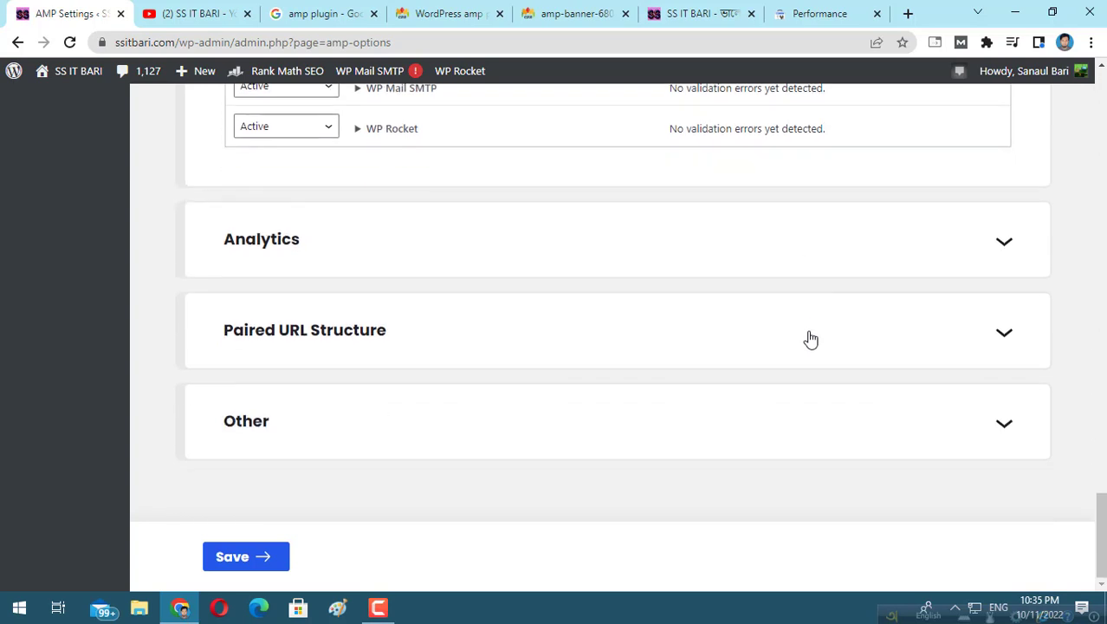
Step: Expand the Analytics section and read its guidance on AMP analytics configurations
left_click(995, 251)
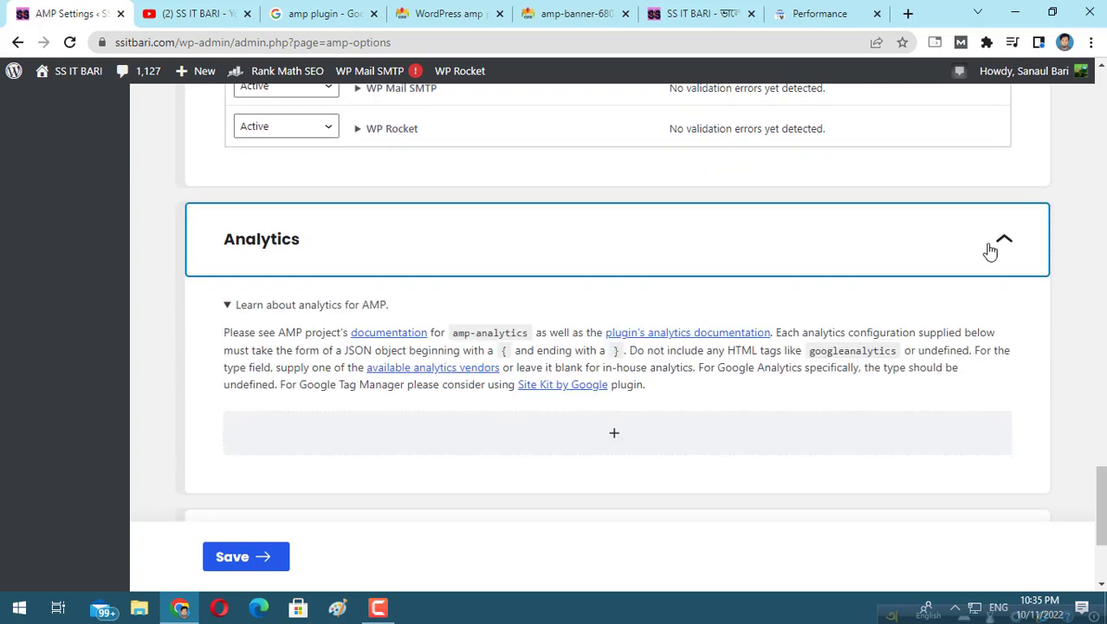
scroll(690, 264, "down", 2)
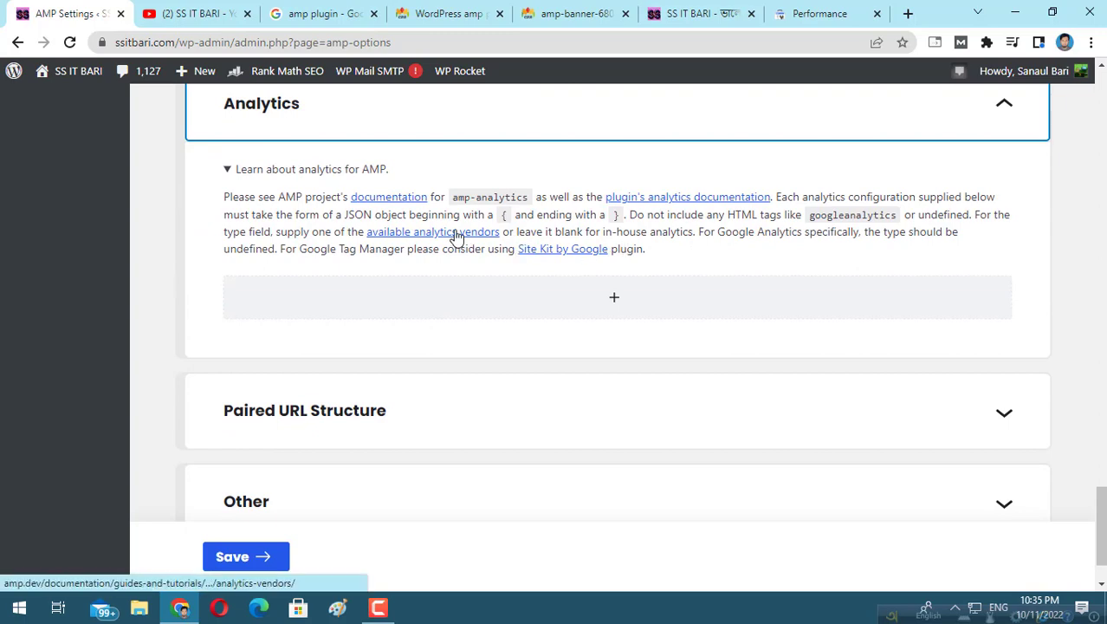
scroll(457, 235, "down", 1)
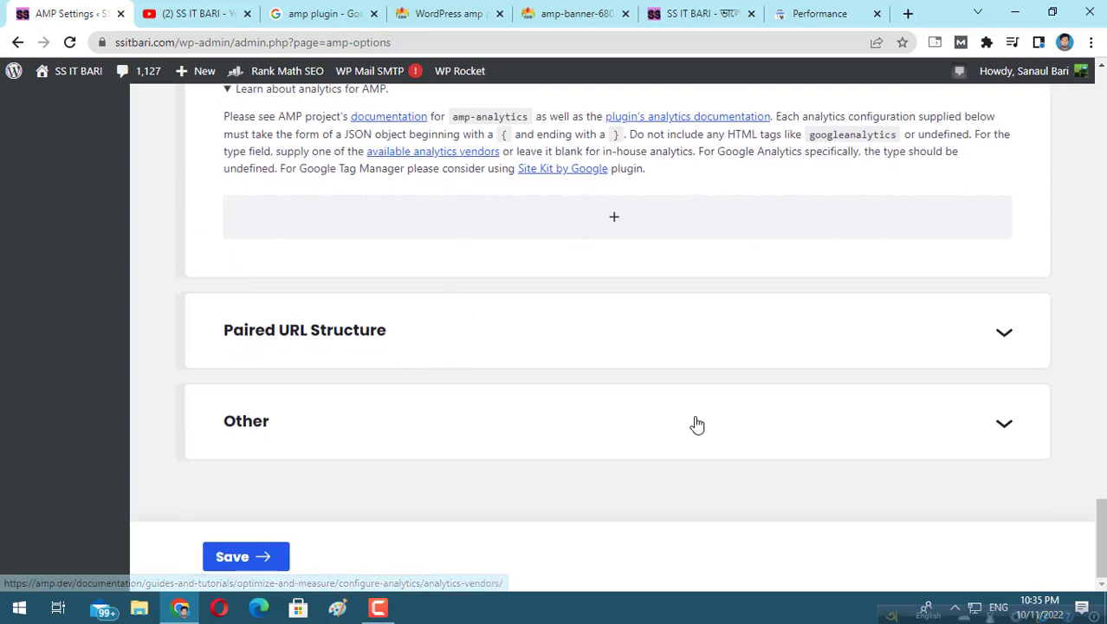
Step: Expand the Paired URL Structure options and save the AMP settings
left_click(997, 340)
scroll(685, 331, "down", 4)
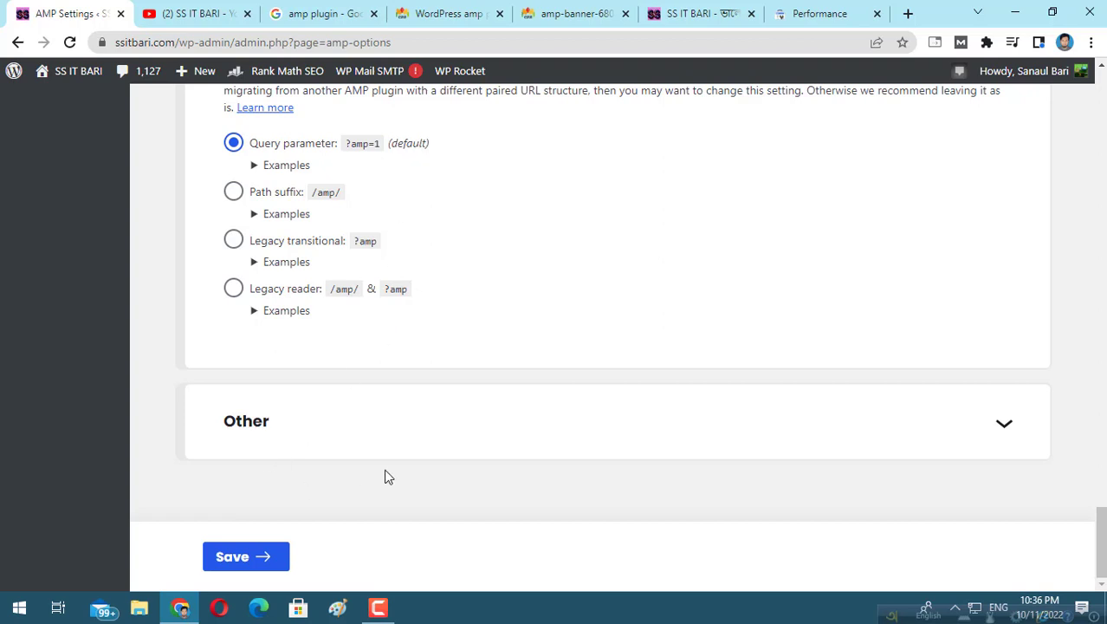
left_click(234, 558)
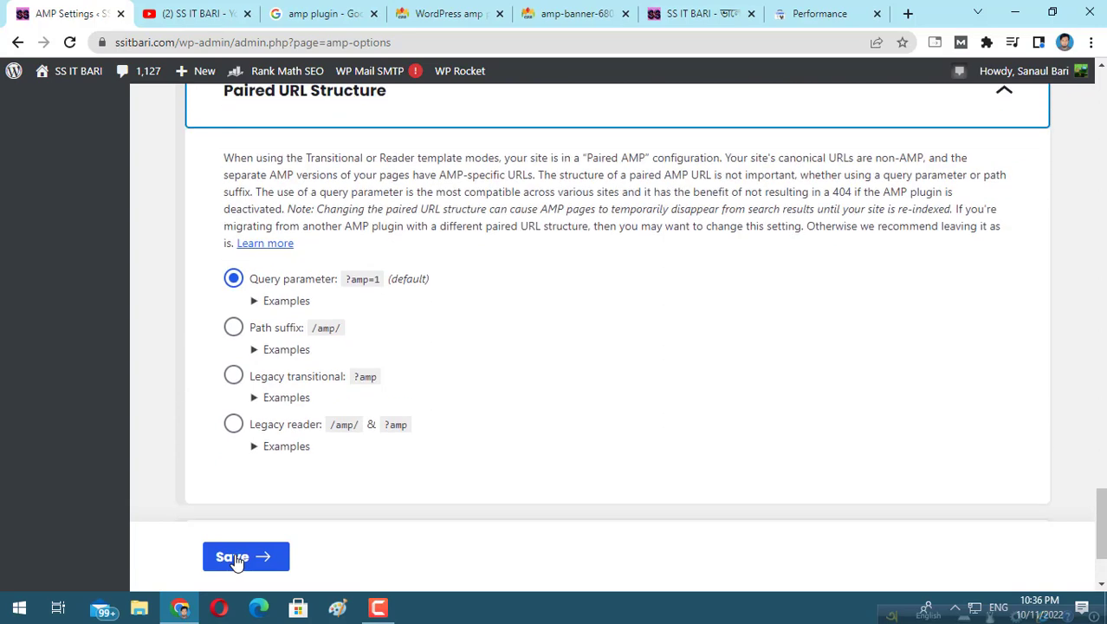
Step: Review the AMP settings page from the Configure AMP section through Site Scan, Review and Template Mode to the supported content types
scroll(320, 487, "up", 20)
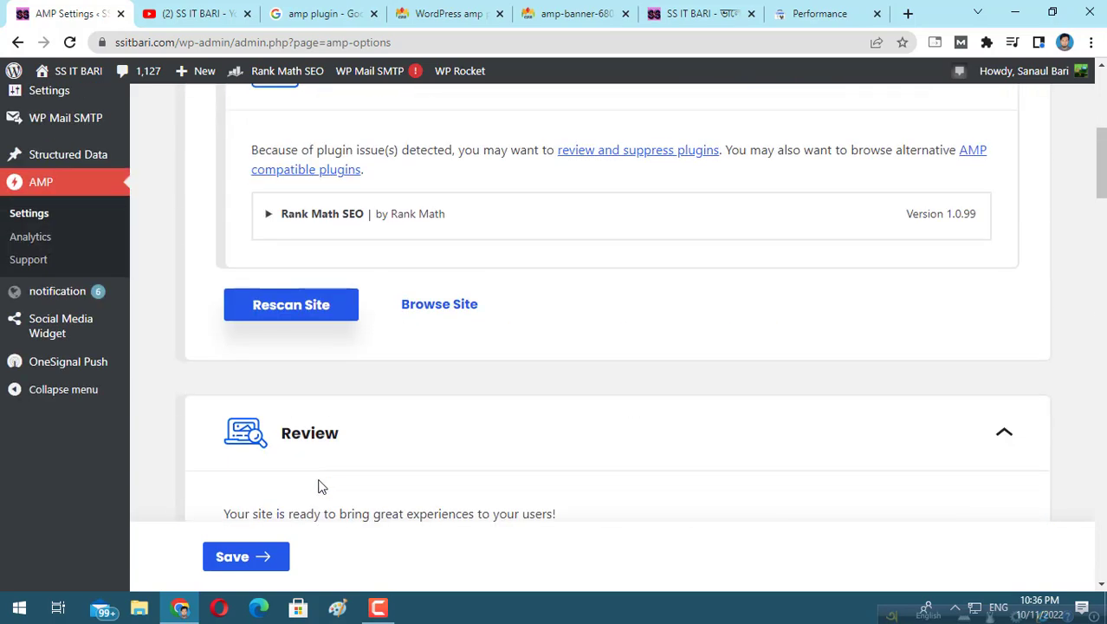
scroll(321, 487, "up", 10)
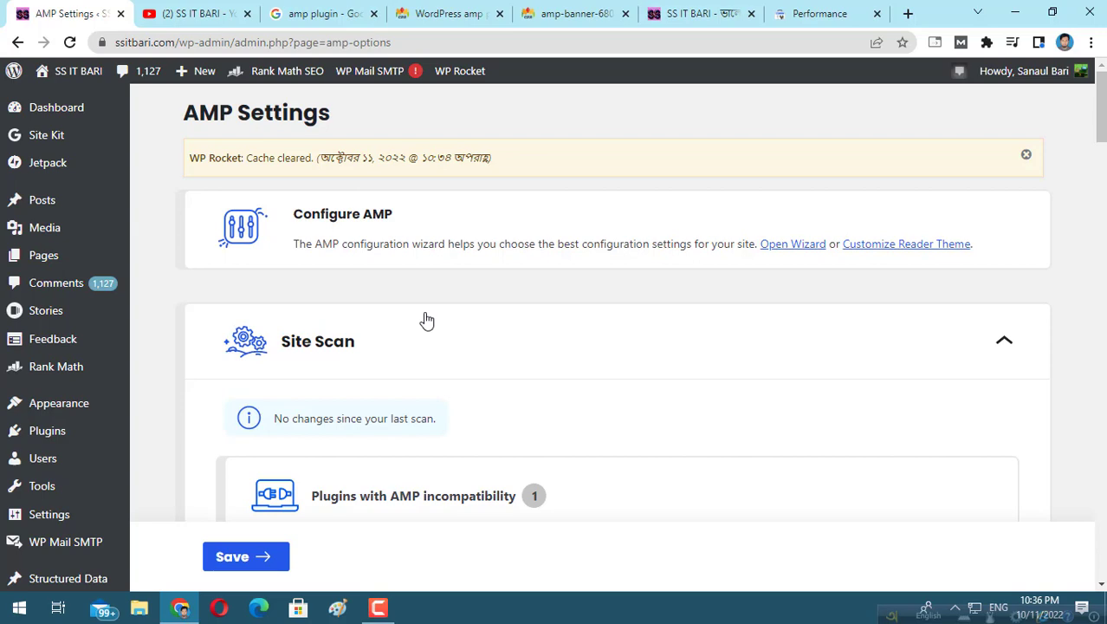
scroll(427, 320, "down", 5)
scroll(427, 320, "up", 2)
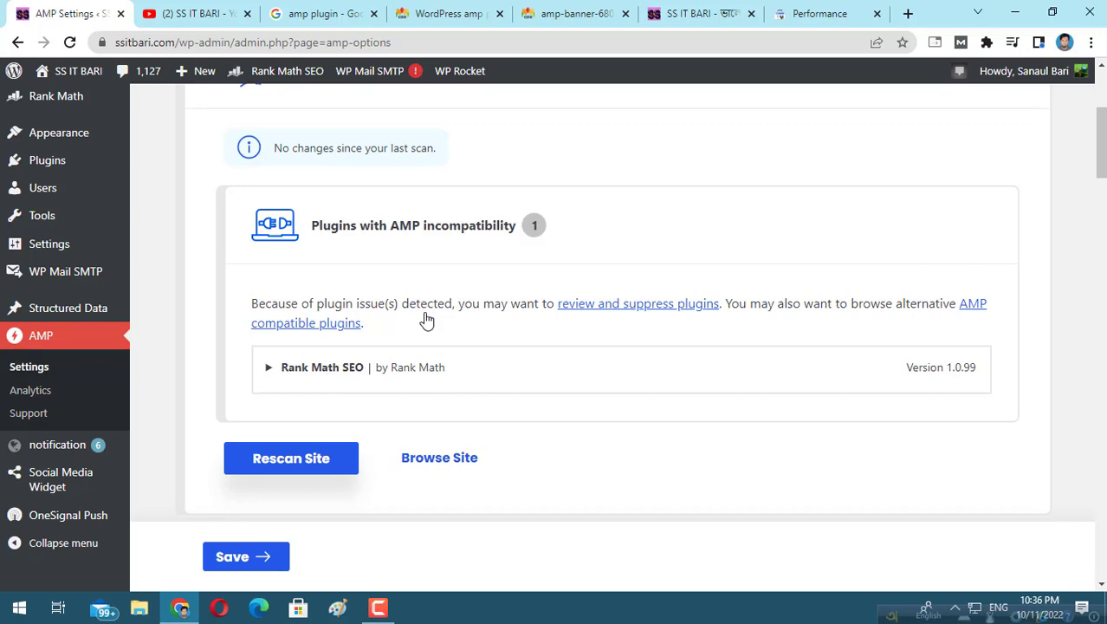
scroll(429, 321, "down", 2)
scroll(431, 321, "down", 3)
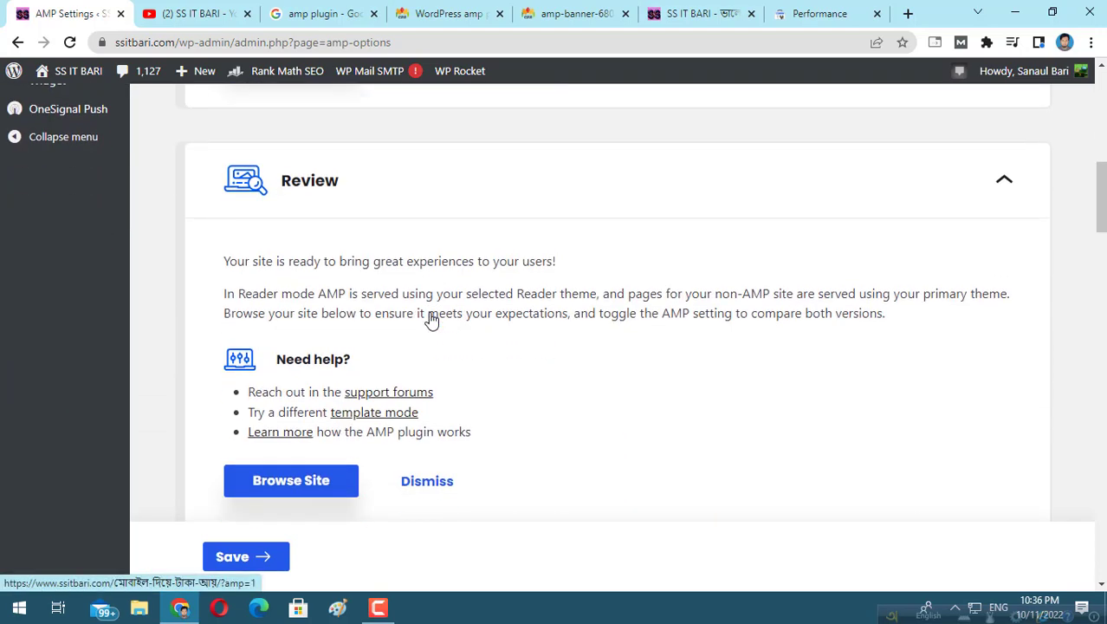
scroll(431, 321, "down", 2)
scroll(431, 319, "down", 2)
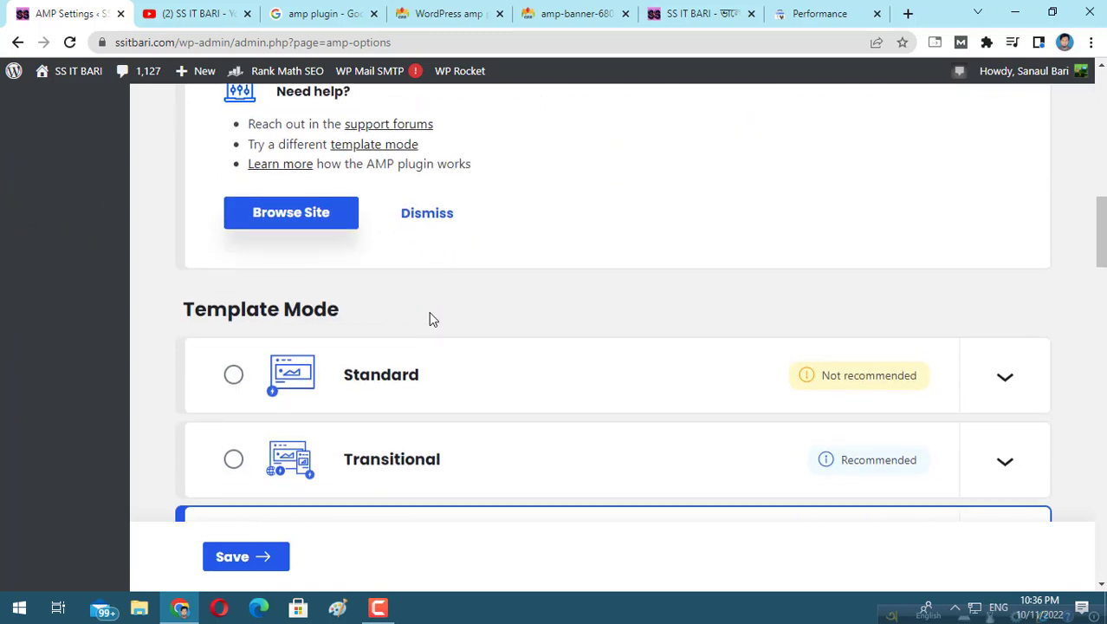
scroll(432, 320, "down", 3)
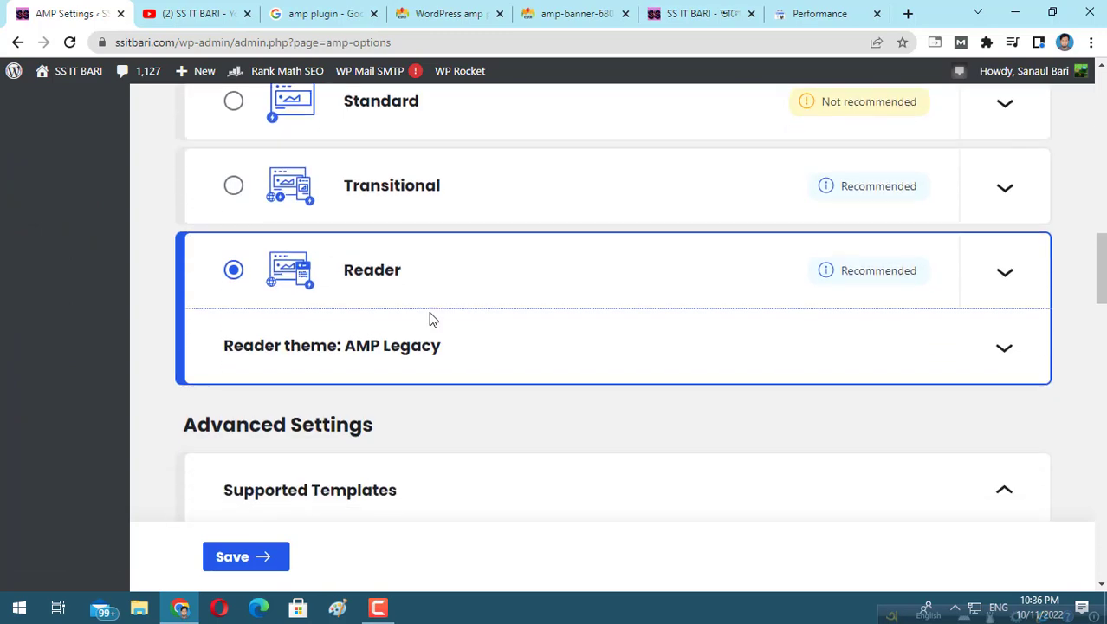
scroll(431, 320, "down", 3)
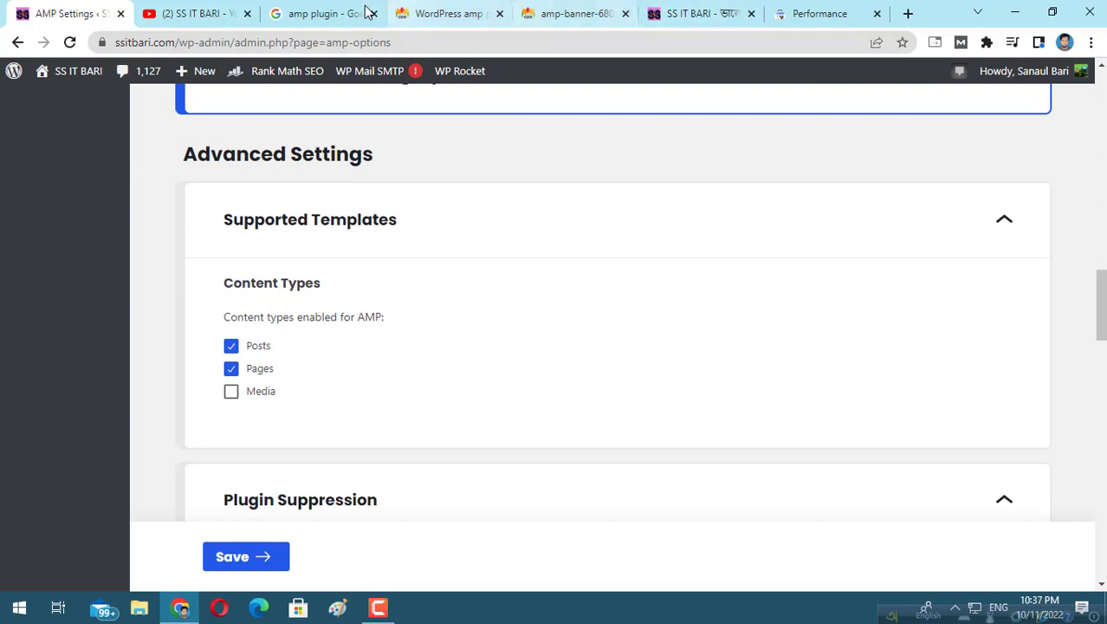
Step: Check the live site and the AMP article performance in Google Search Console, and return to the AMP settings
left_click(317, 13)
left_click(712, 12)
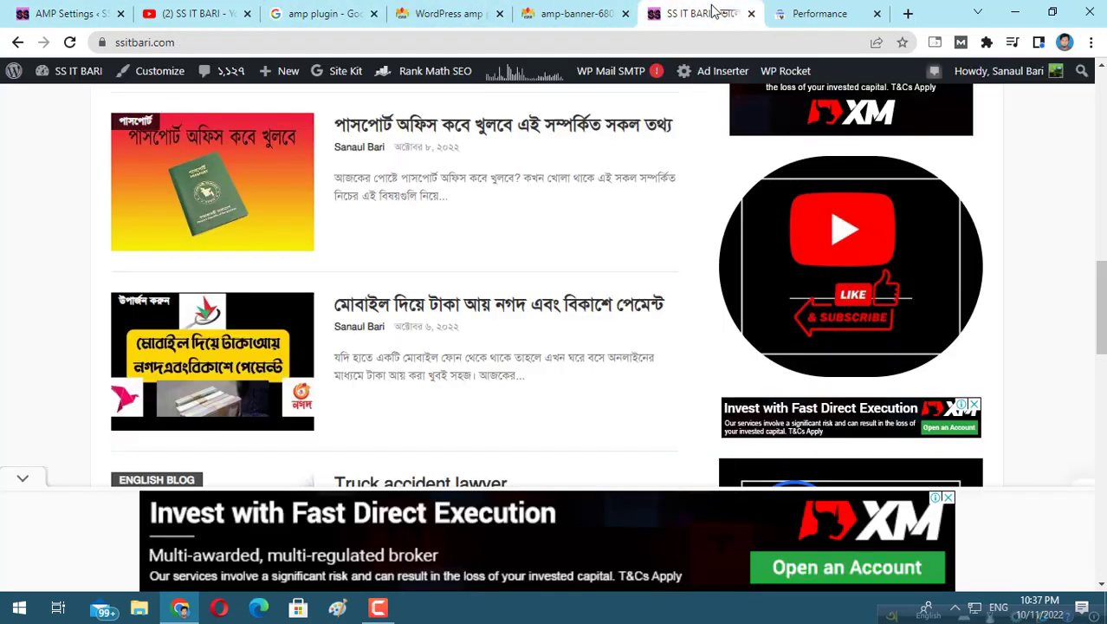
left_click(811, 13)
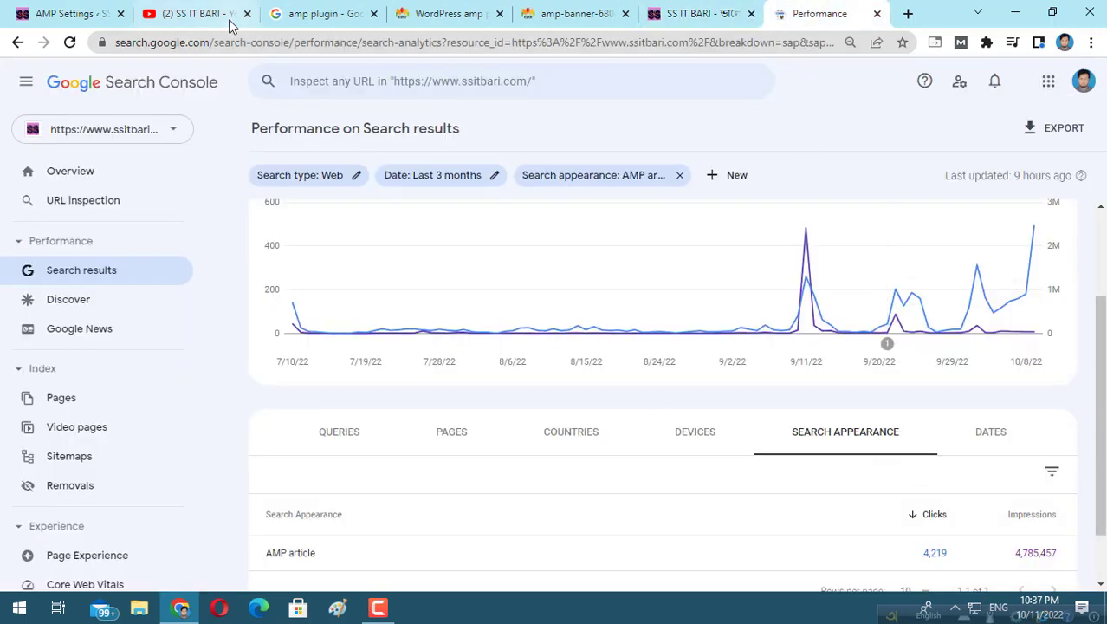
left_click(83, 14)
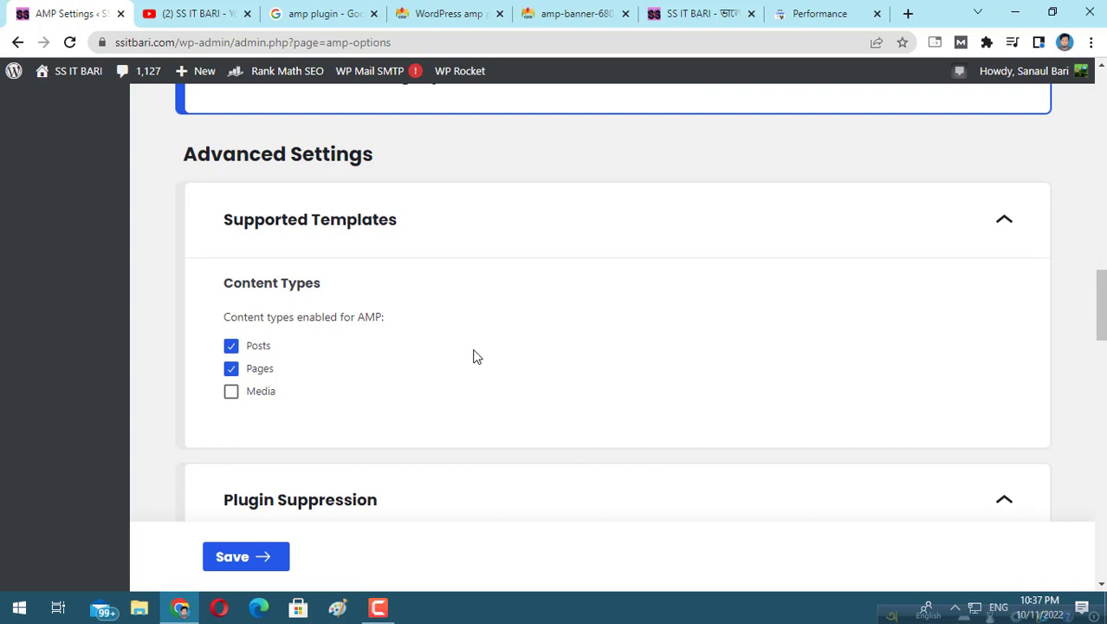
scroll(475, 357, "up", 2)
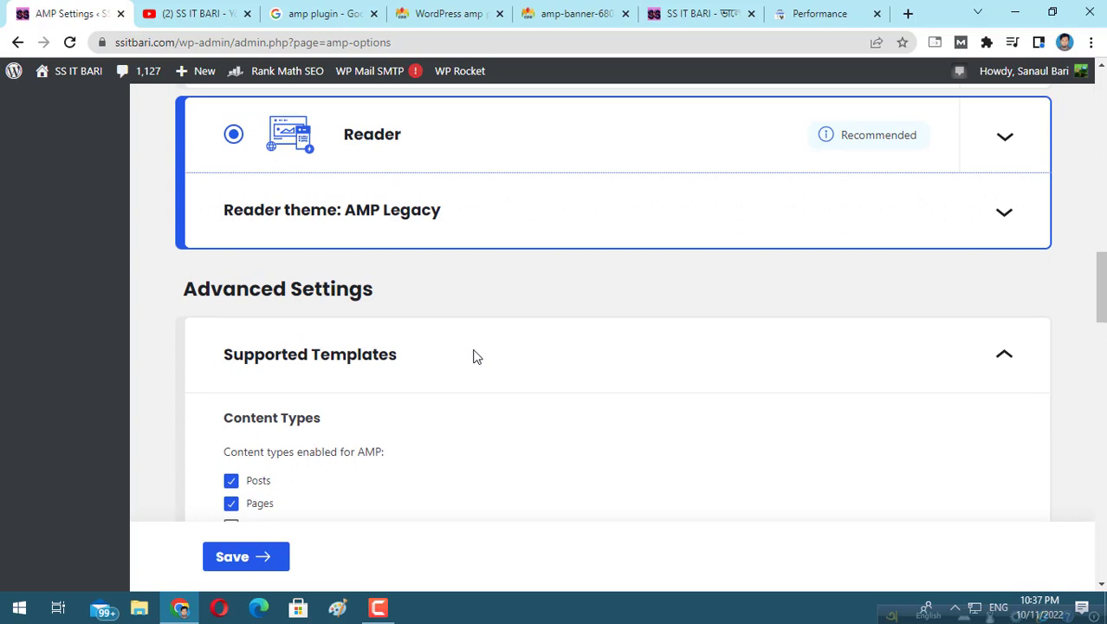